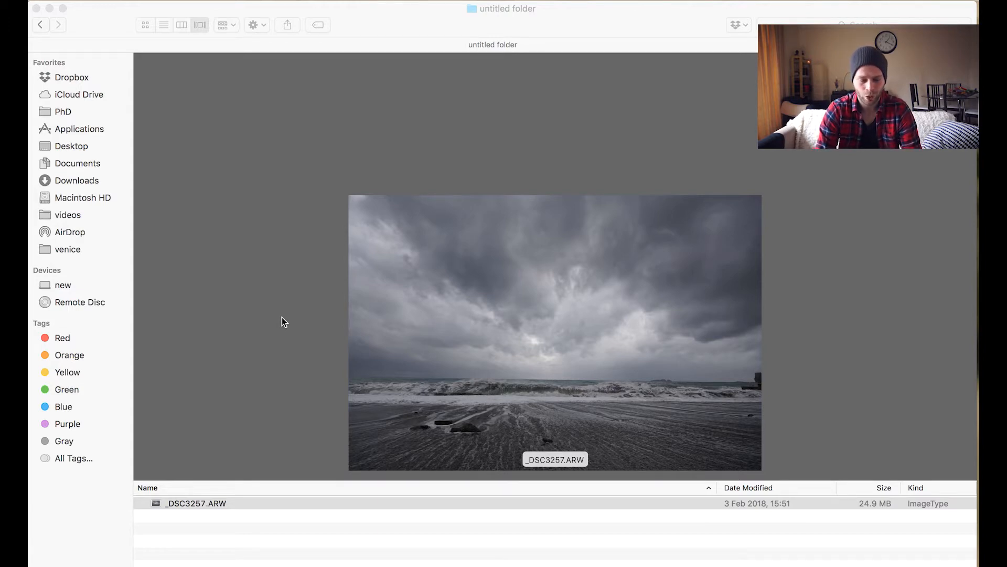
Open _DSC3257.ARW in Aurora HDR and create the HDR image with Tone Mapping enabled
click(256, 510)
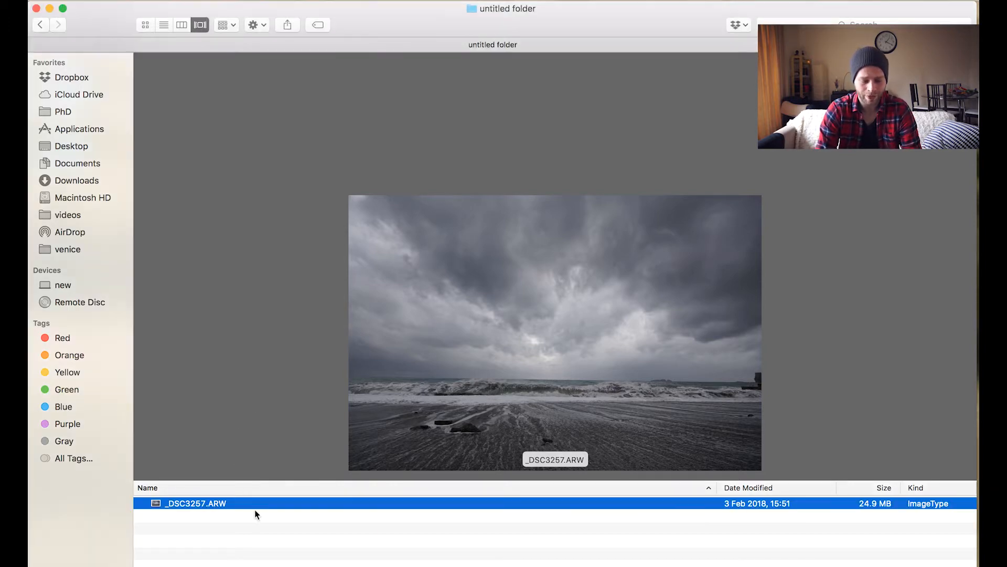
drag(232, 505, 944, 298)
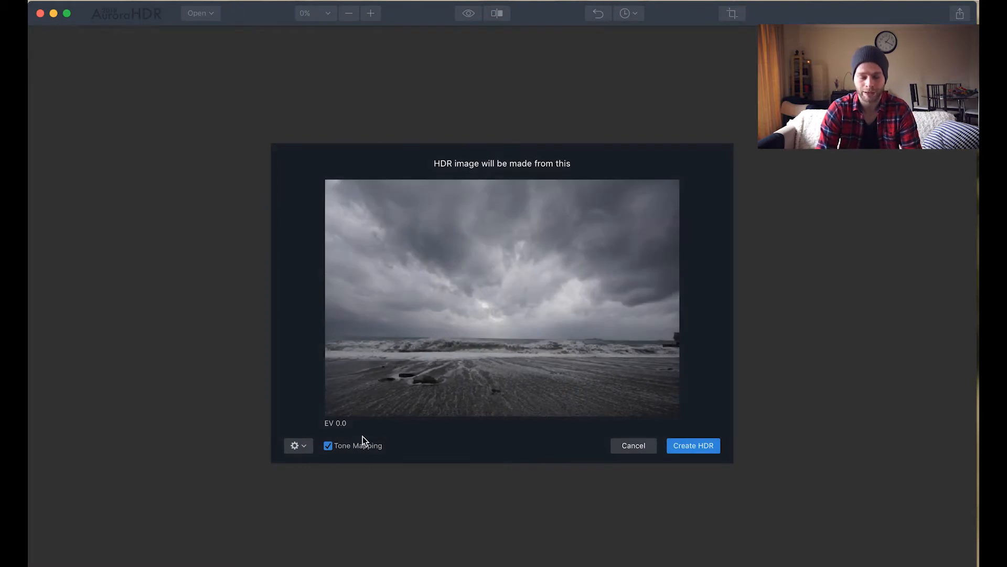
click(700, 446)
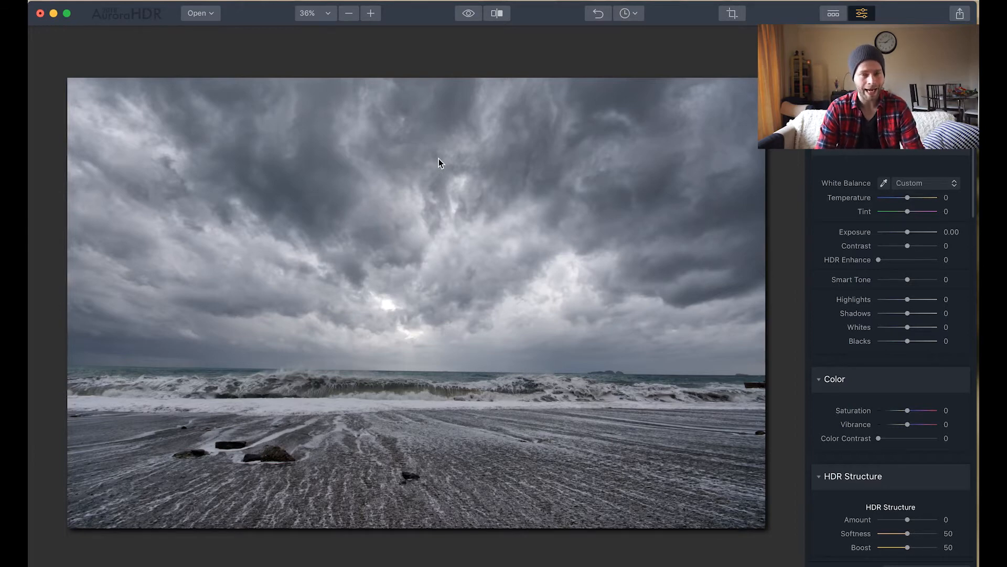
Compare the tone-mapped seascape with the original using the full preview and the split before/after view
click(471, 14)
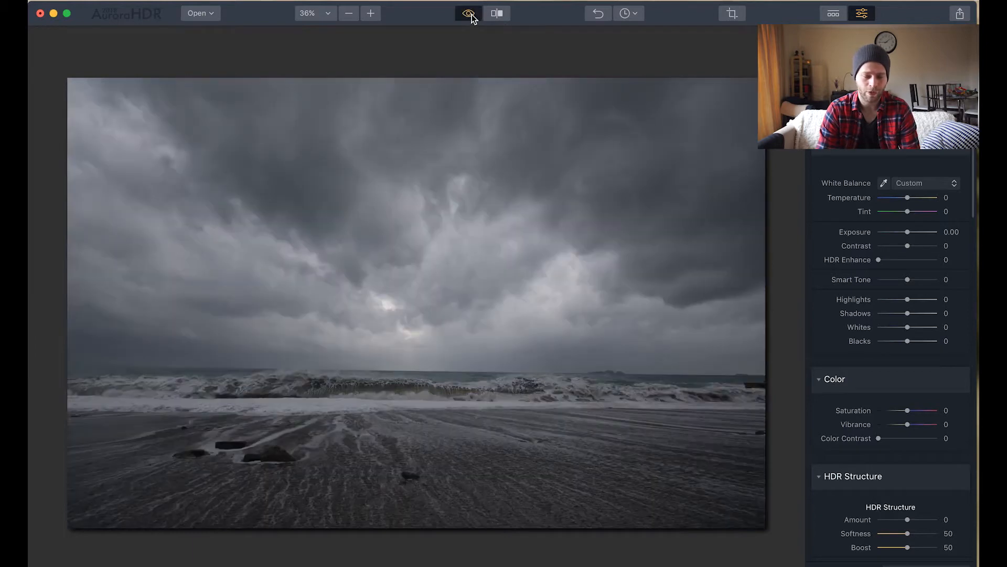
click(471, 14)
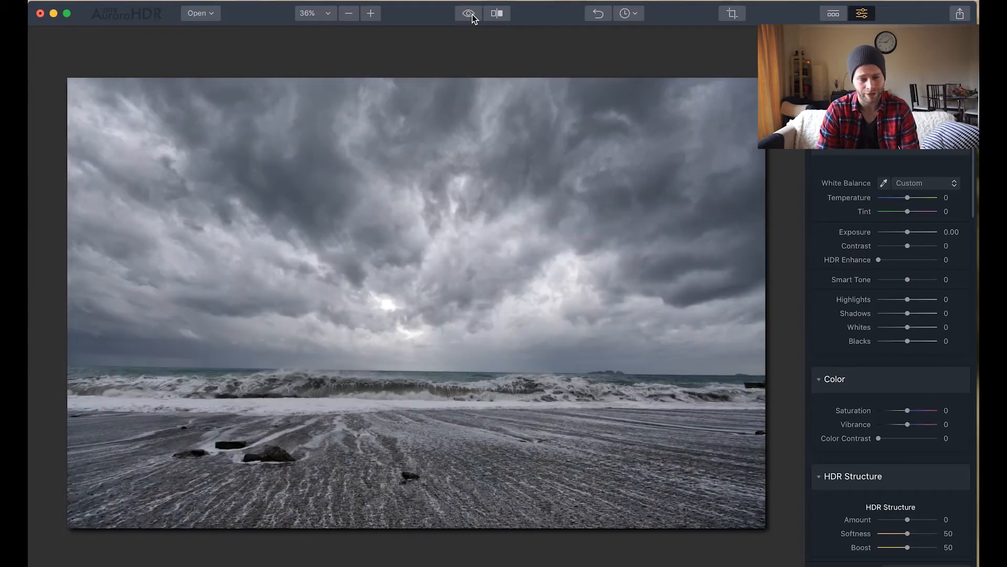
click(496, 14)
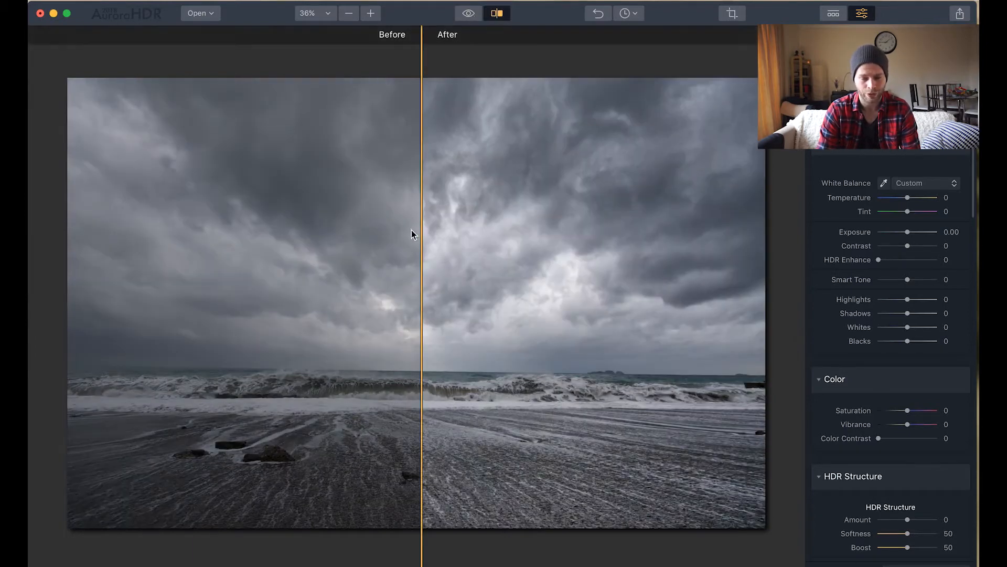
drag(420, 225, 452, 312)
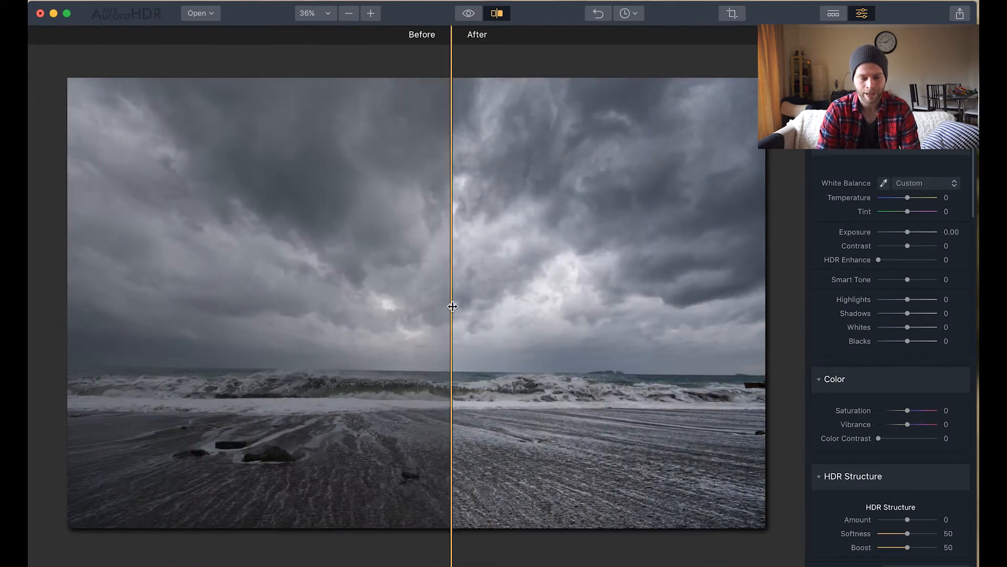
click(496, 14)
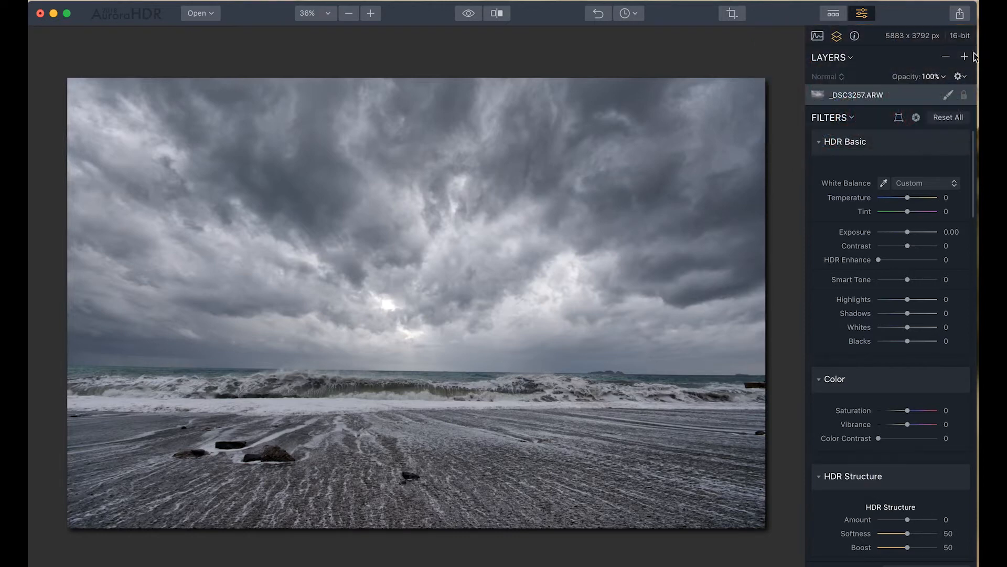
Add a new adjustment layer above the photo and set its Saturation to 23
click(964, 57)
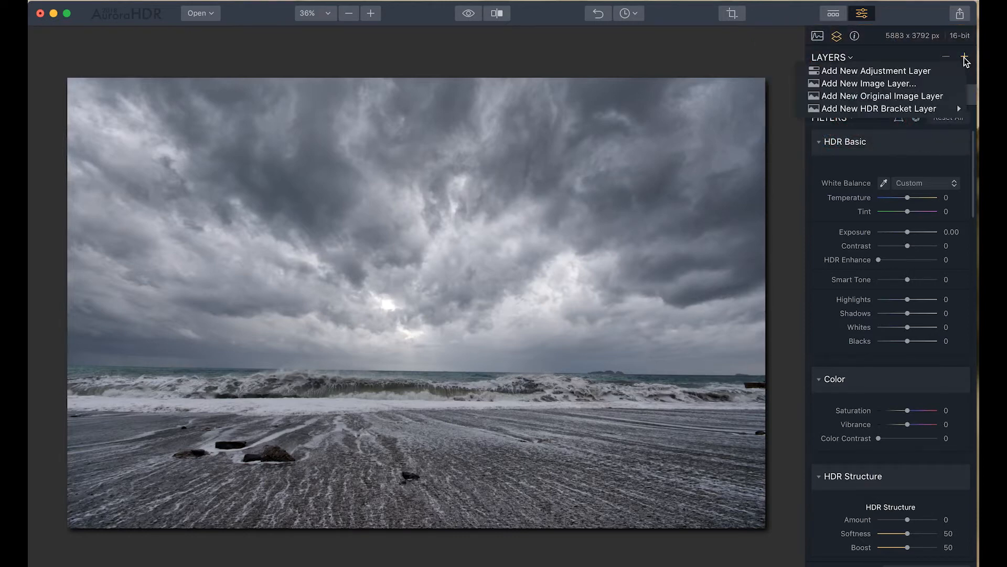
click(892, 74)
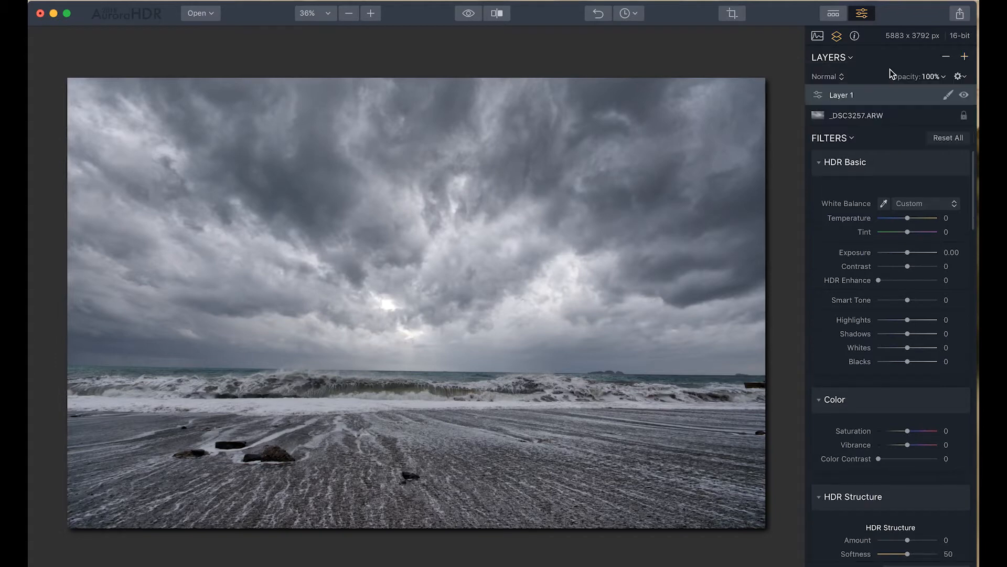
scroll(894, 370, down, 3)
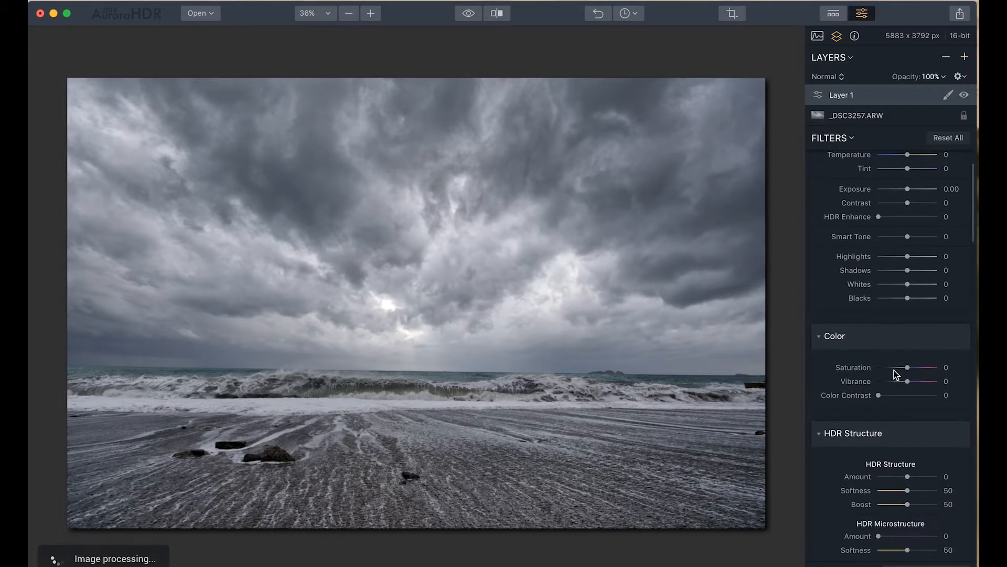
mouse_move(907, 364)
mouse_down()
mouse_move(921, 369)
mouse_move(910, 370)
mouse_up()
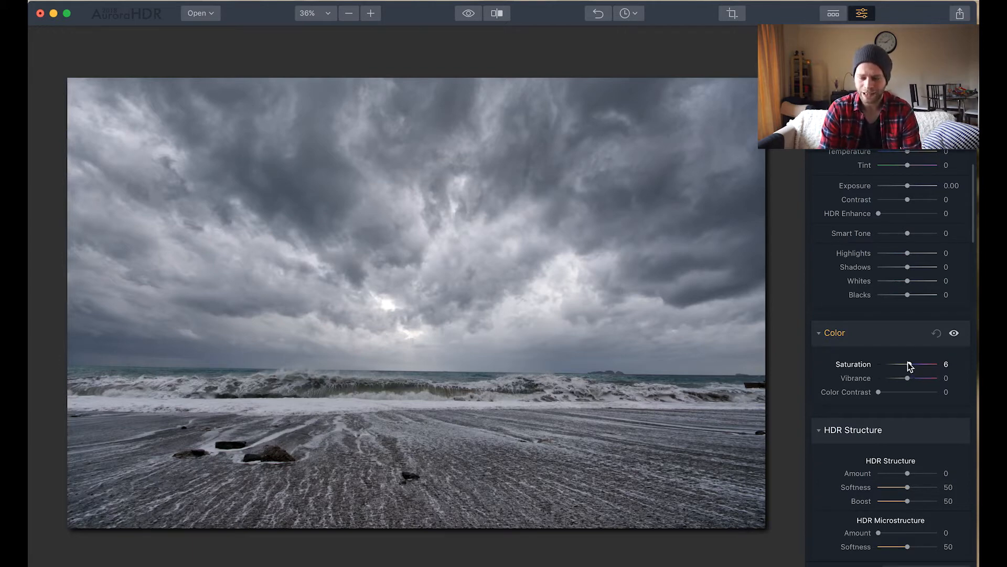
drag(909, 364, 915, 369)
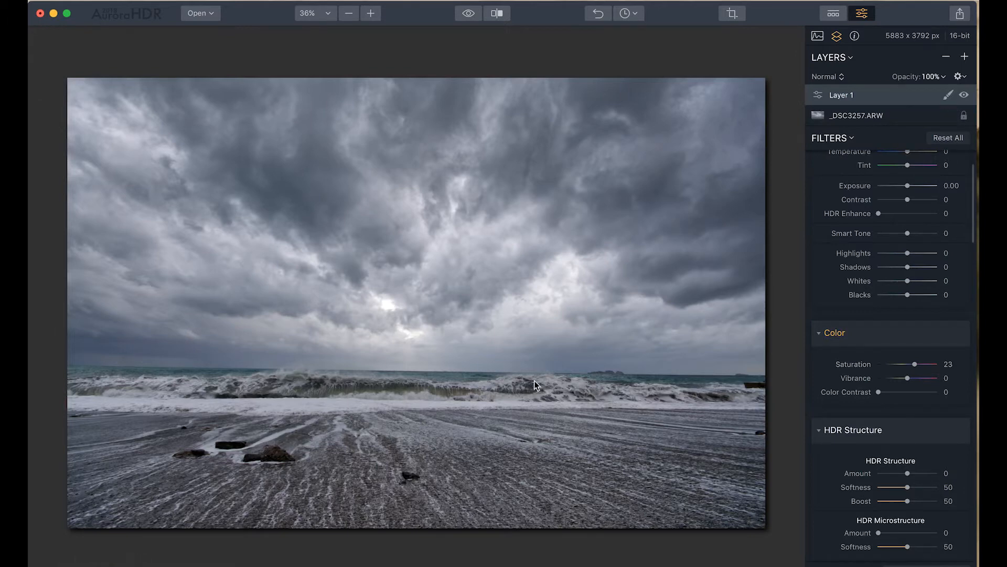
Draw a radial mask on Layer 1 centred on the horizon, invert it, and stretch it into a flat ellipse spanning the image width
click(948, 94)
click(891, 124)
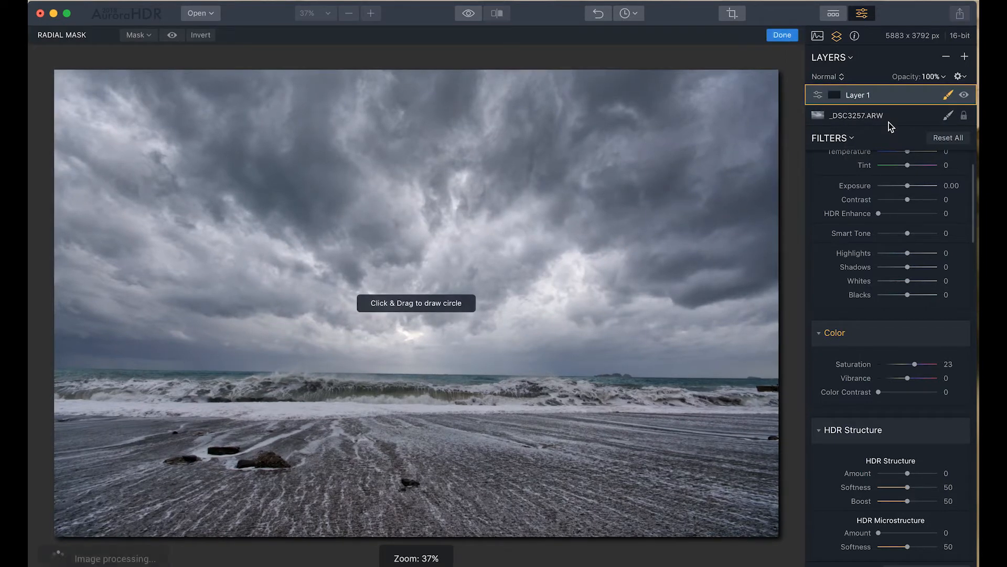
drag(406, 370, 509, 372)
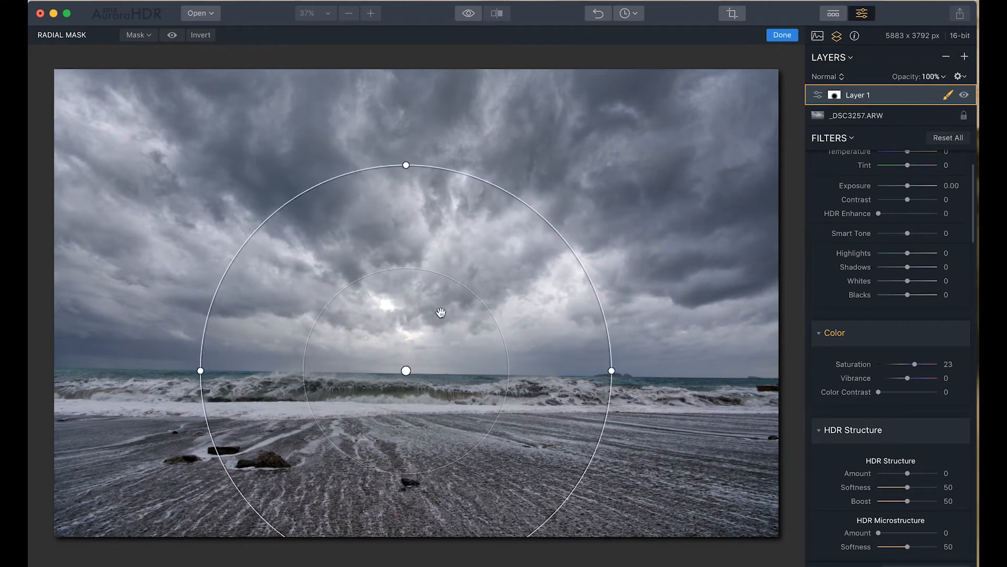
click(204, 36)
drag(408, 270, 407, 334)
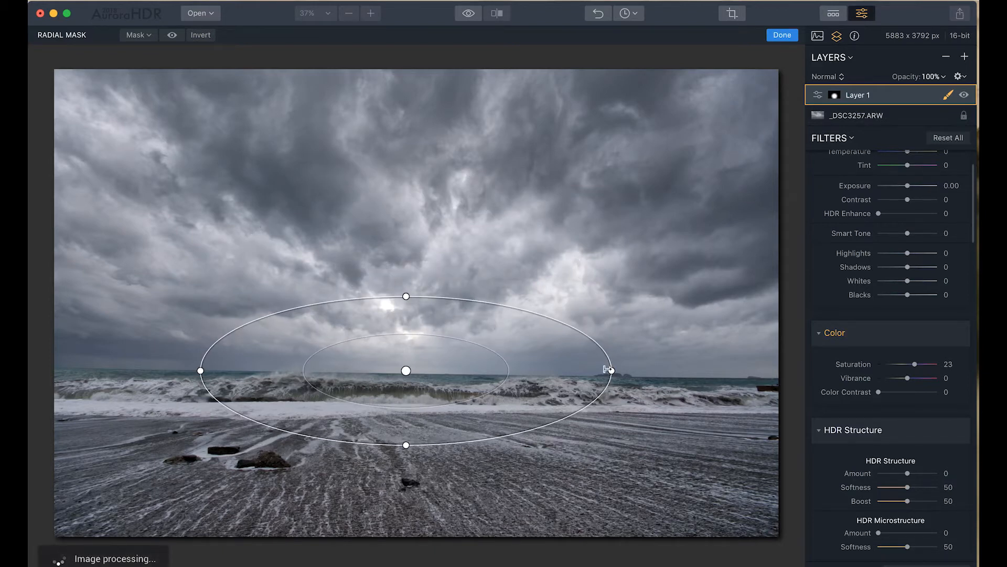
drag(612, 370, 713, 372)
drag(790, 382, 791, 382)
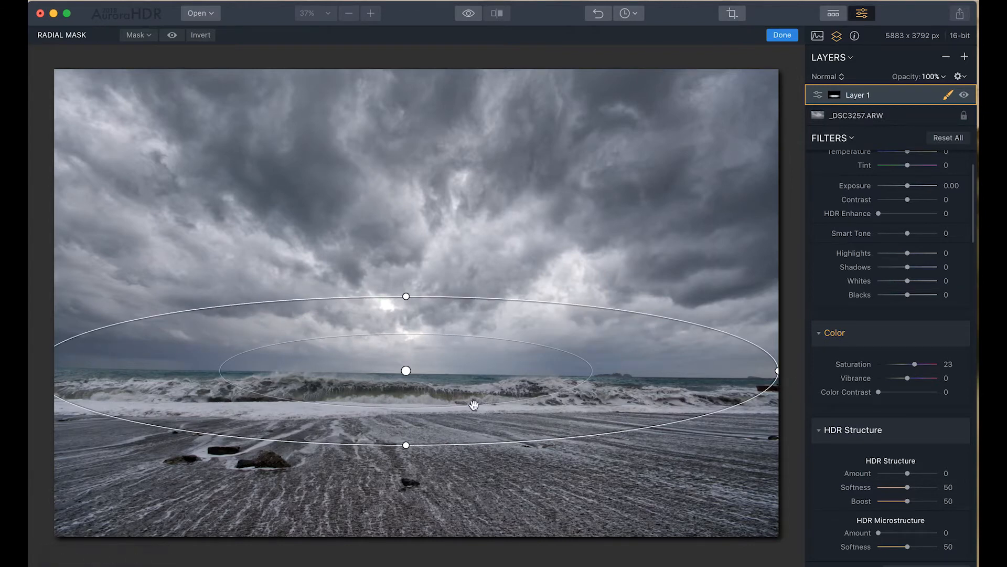
Lower and flatten the elliptical mask over the breaking waves, apply it, and increase the layer's Saturation further
drag(407, 371, 411, 387)
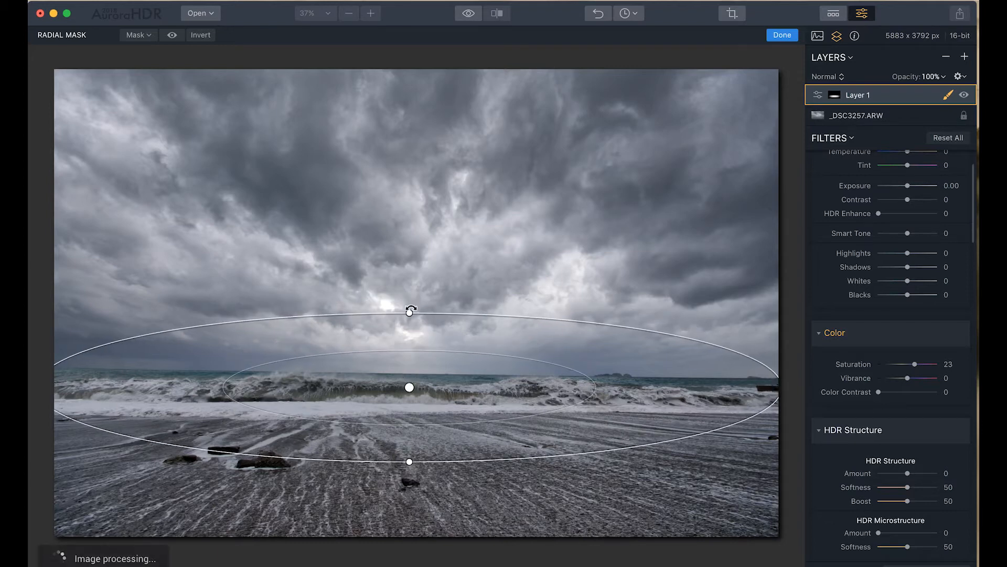
drag(409, 313, 409, 330)
drag(410, 387, 411, 399)
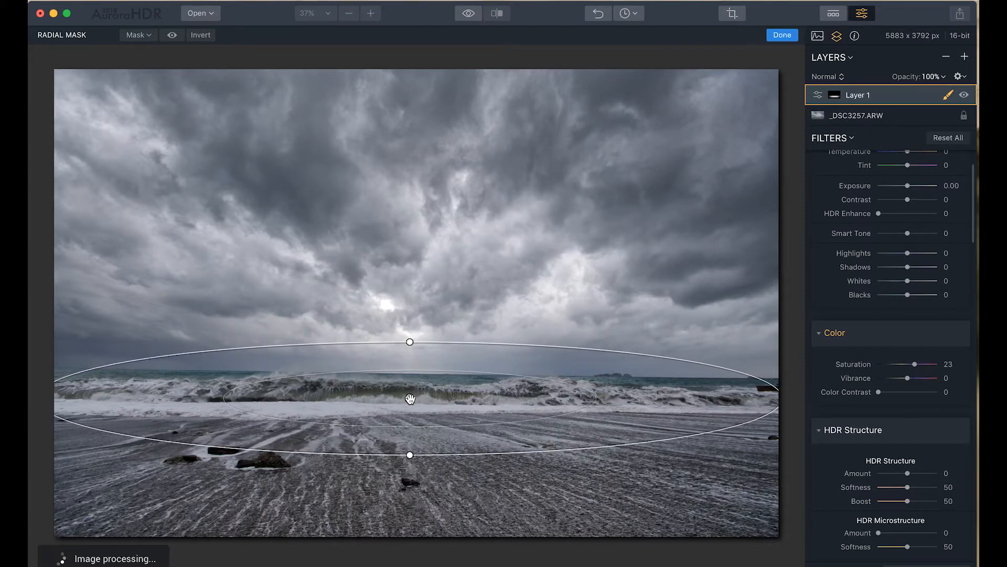
click(782, 35)
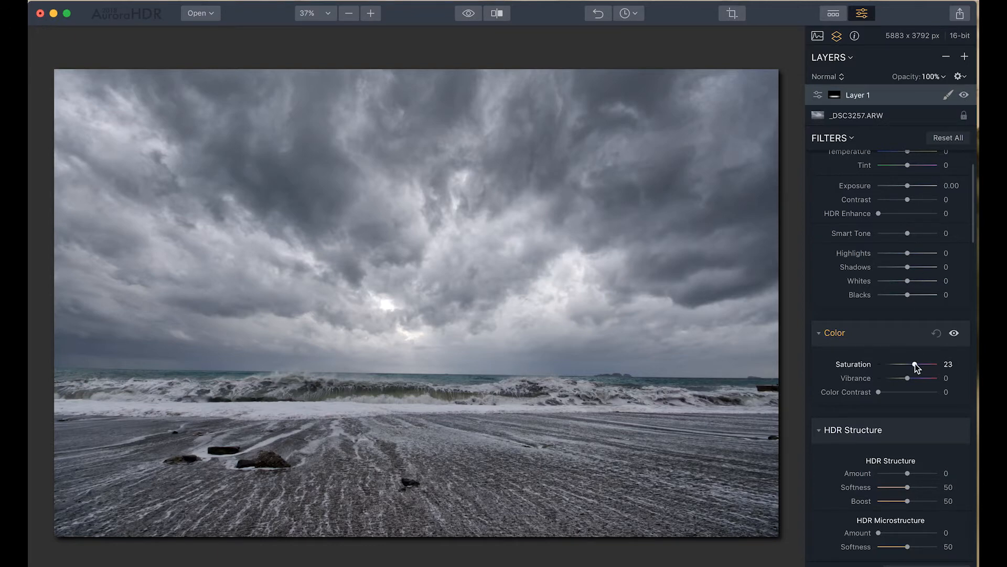
drag(933, 363, 920, 364)
Add a second adjustment layer and set its Smart Tone to 25
click(964, 56)
click(905, 71)
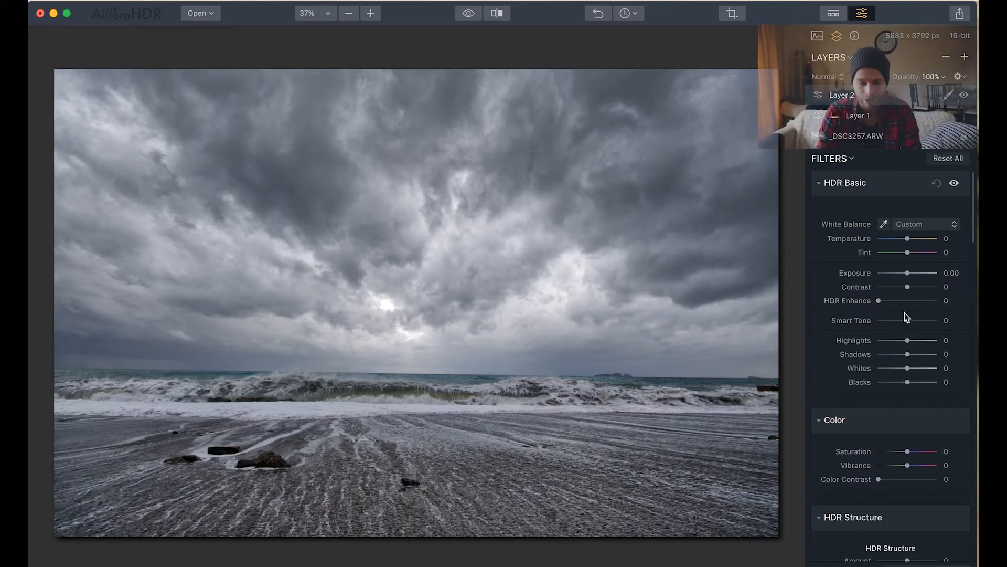
drag(907, 320, 915, 321)
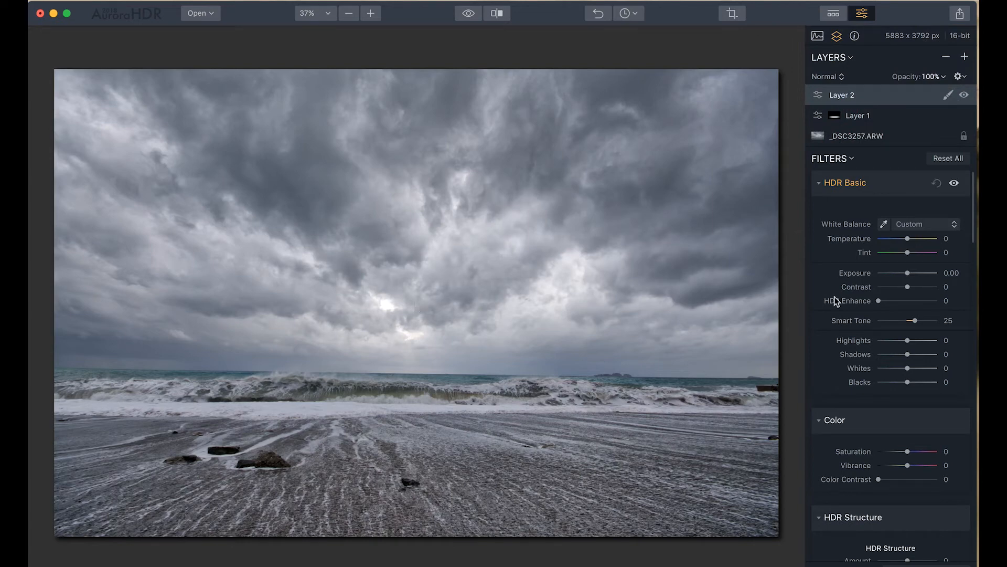
Add a third adjustment layer and set its Highlights to 26
click(965, 56)
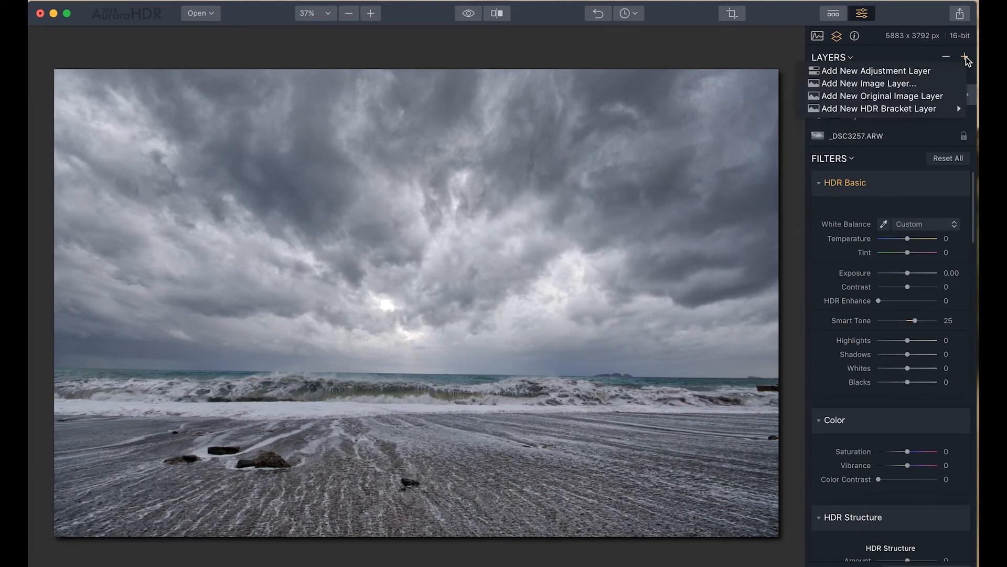
click(894, 72)
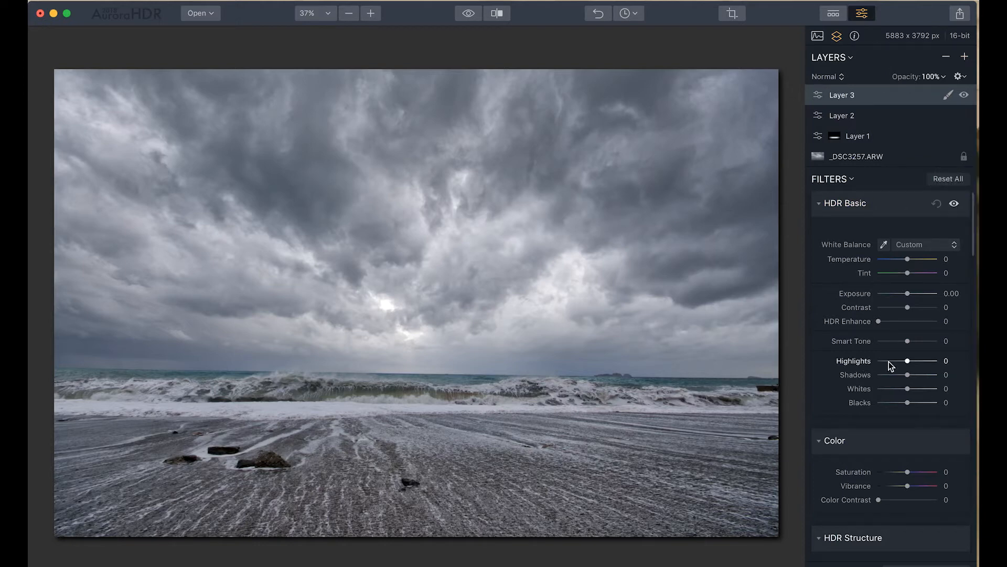
drag(906, 360, 916, 361)
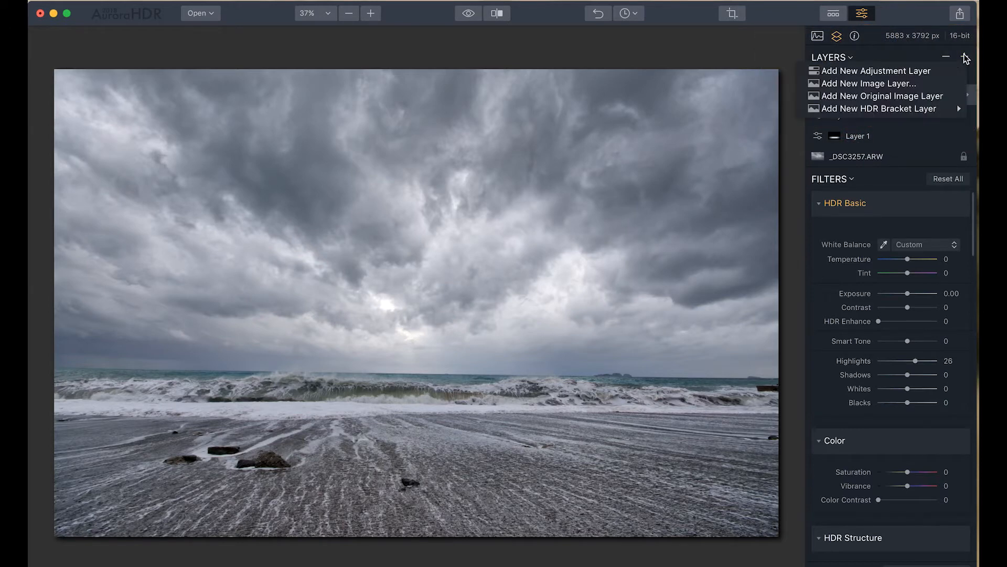
Add a fourth adjustment layer and set its Exposure to -1.51
click(886, 72)
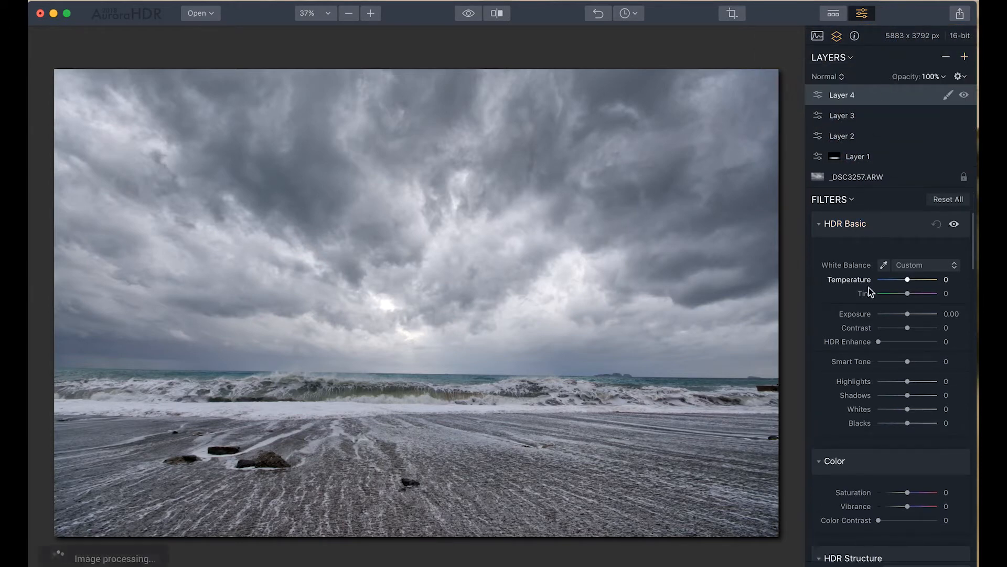
drag(908, 314, 899, 314)
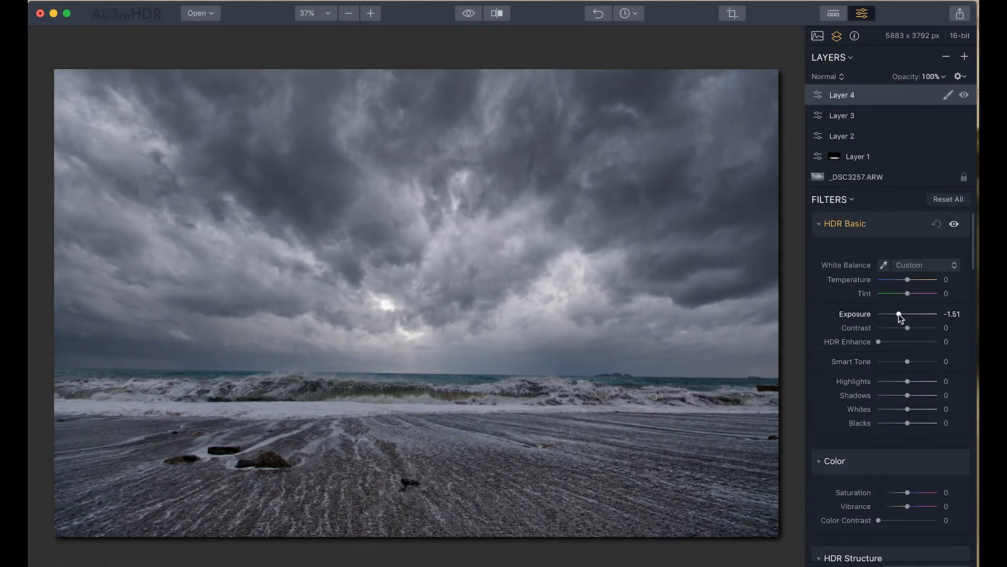
Apply a gradient mask to Layer 4 that limits the darkening to the beach foreground, checking it with the layer hidden and shown
click(949, 96)
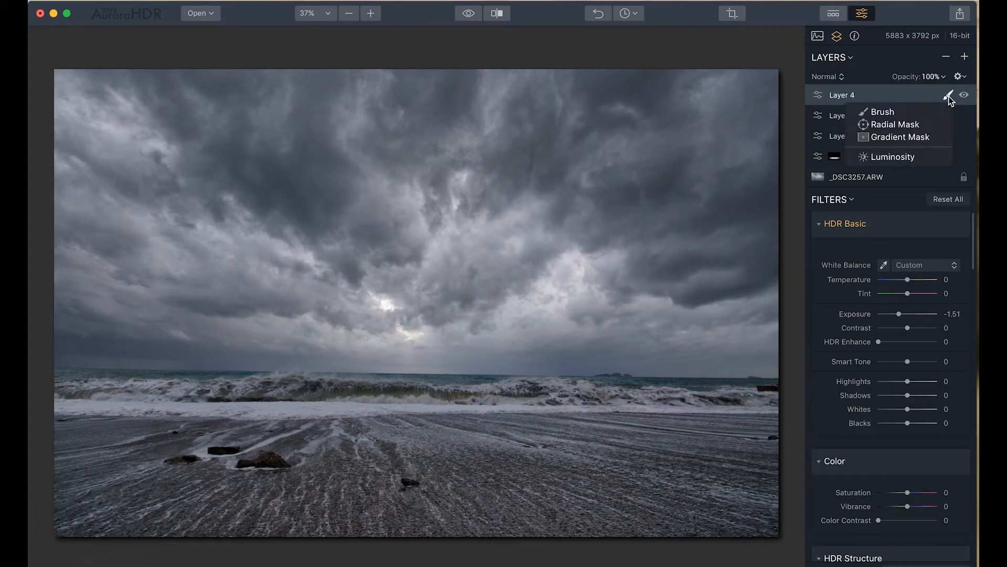
click(896, 137)
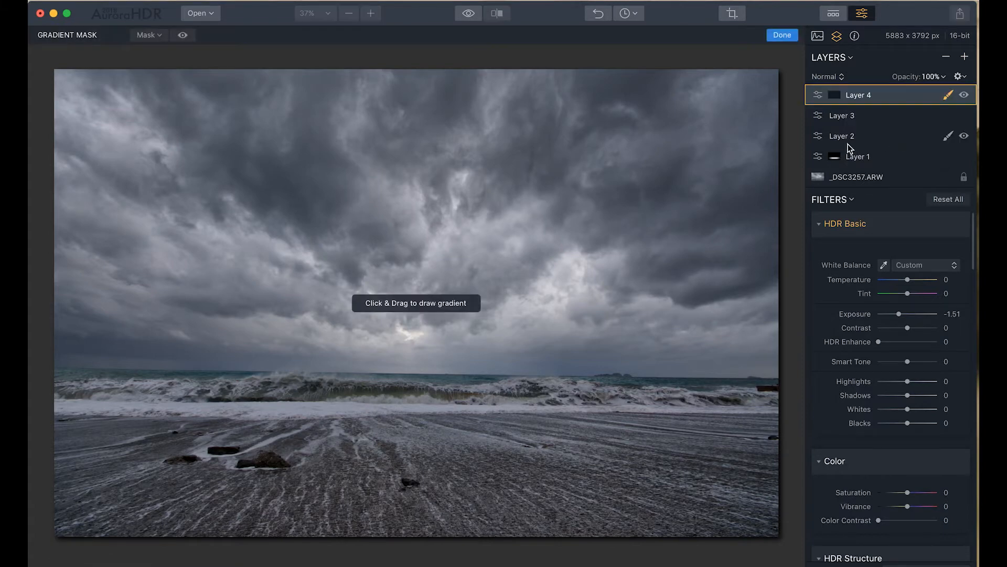
drag(417, 393, 411, 388)
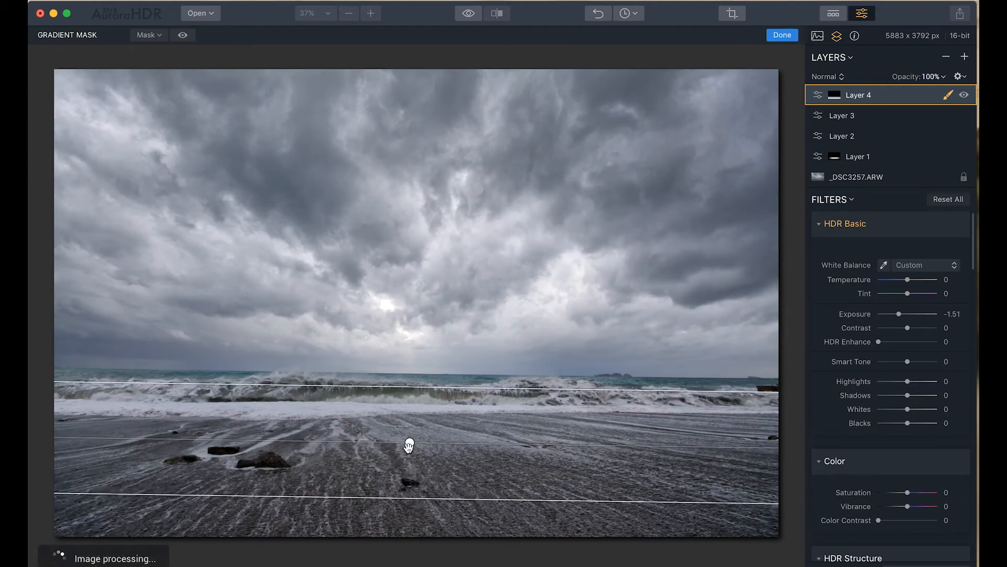
mouse_move(410, 443)
mouse_down()
mouse_move(411, 411)
mouse_move(412, 456)
mouse_up()
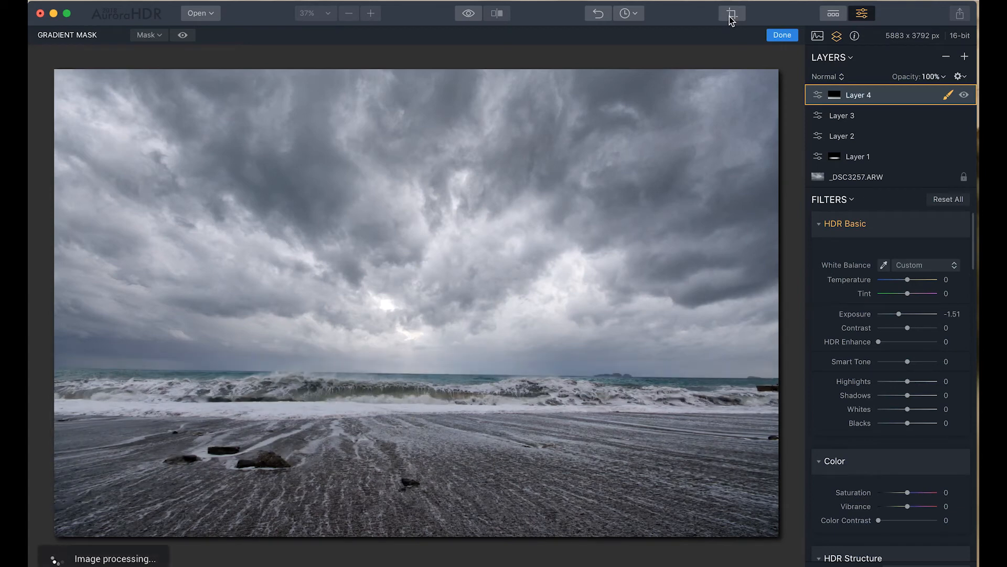
click(964, 96)
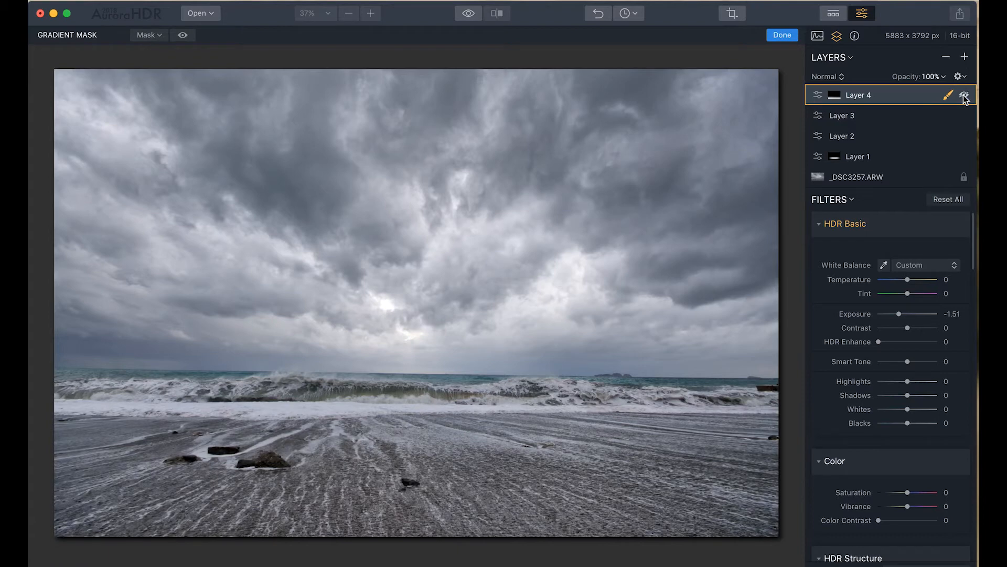
click(964, 95)
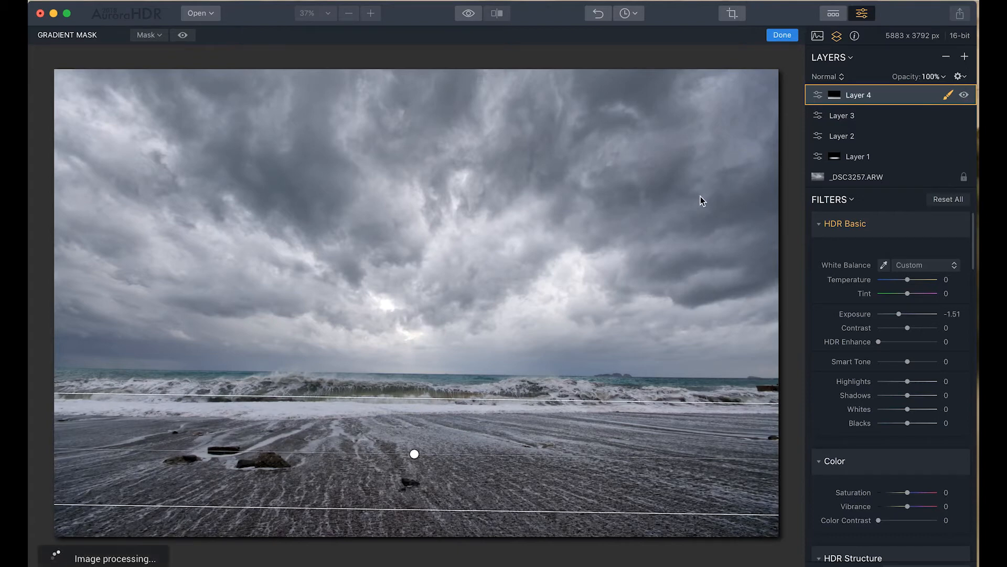
click(783, 34)
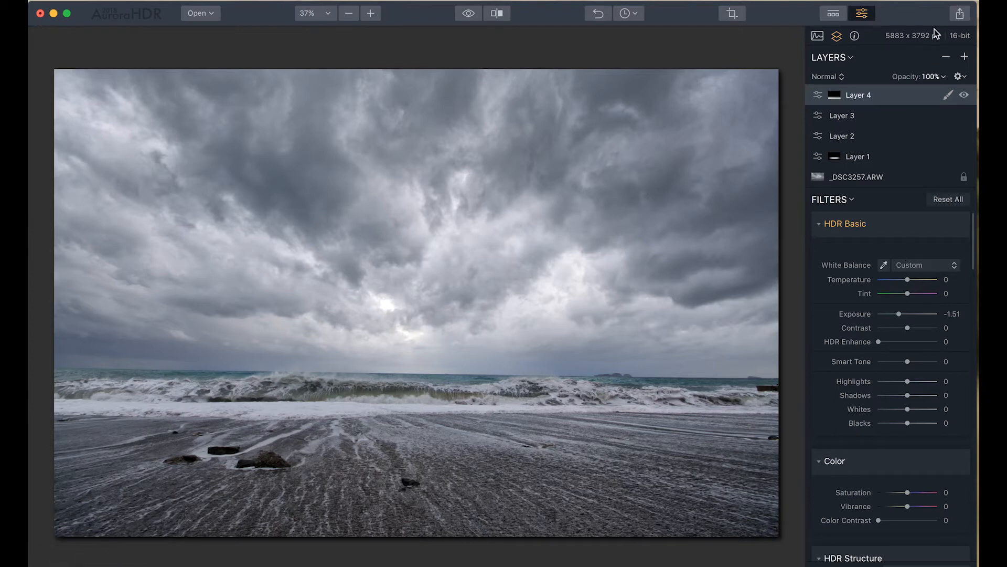
Add a fifth adjustment layer with a vignette of Amount -55, Inner Brightness 36 and Feather 40
click(965, 57)
click(919, 72)
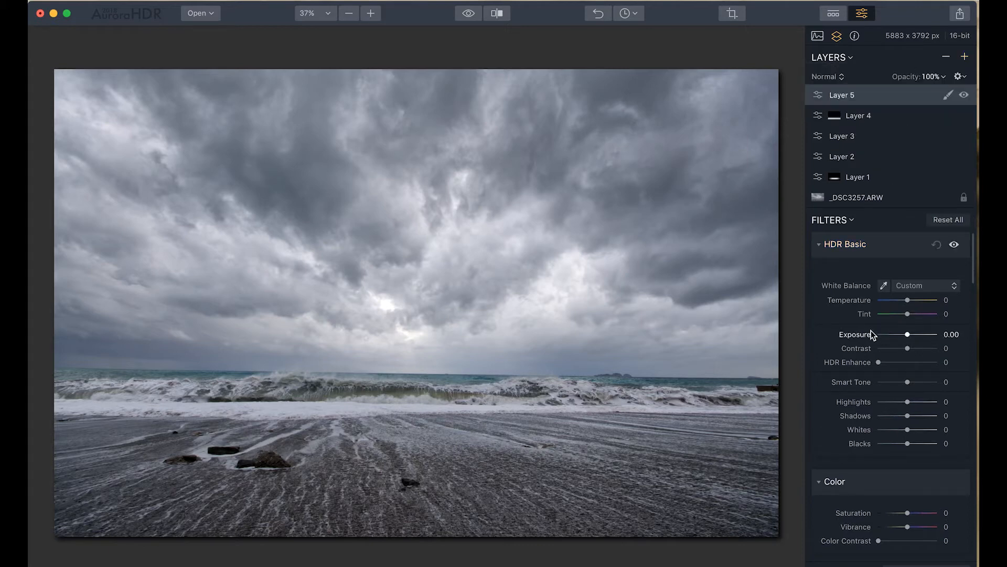
scroll(872, 334, down, 15)
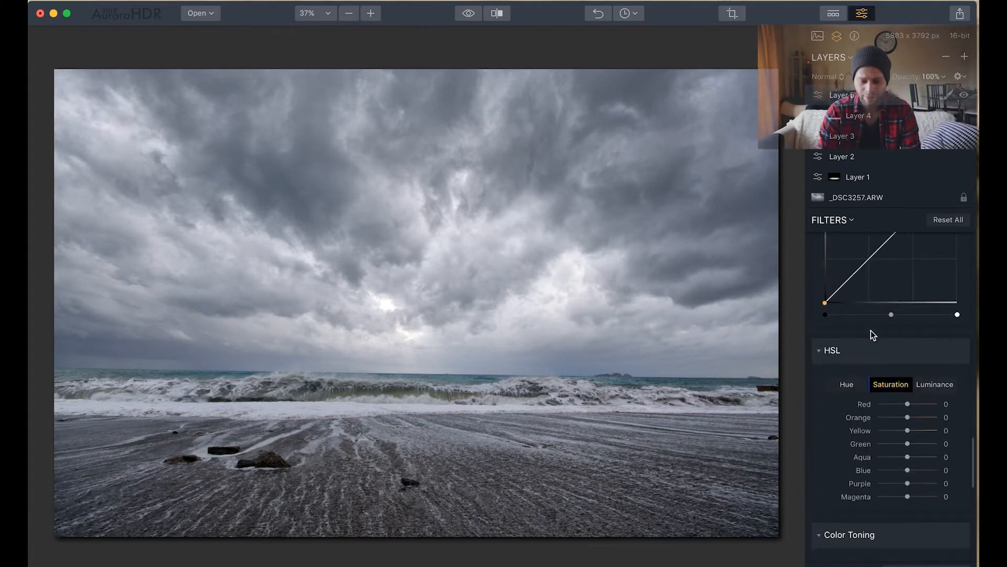
scroll(871, 335, up, 1)
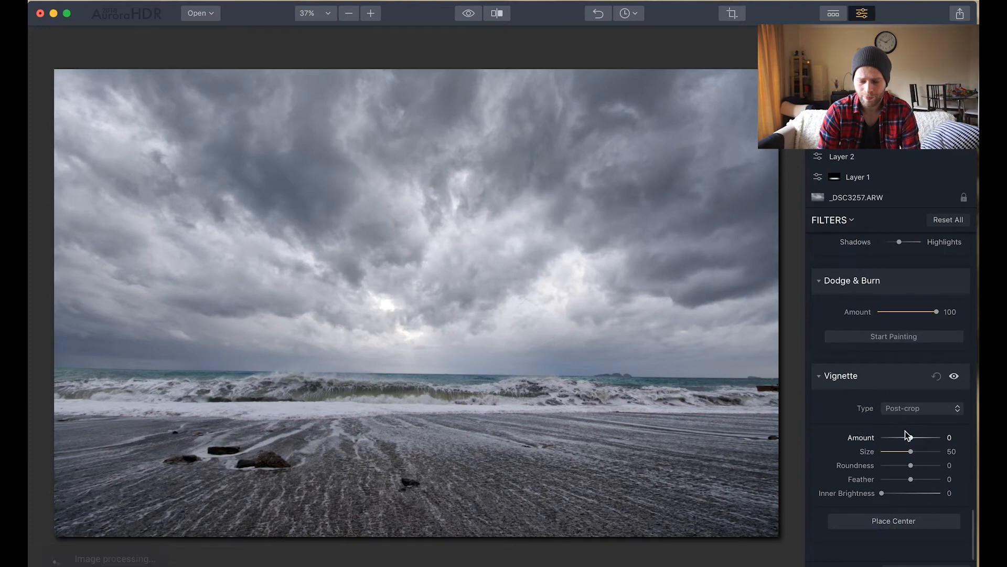
drag(904, 436, 896, 439)
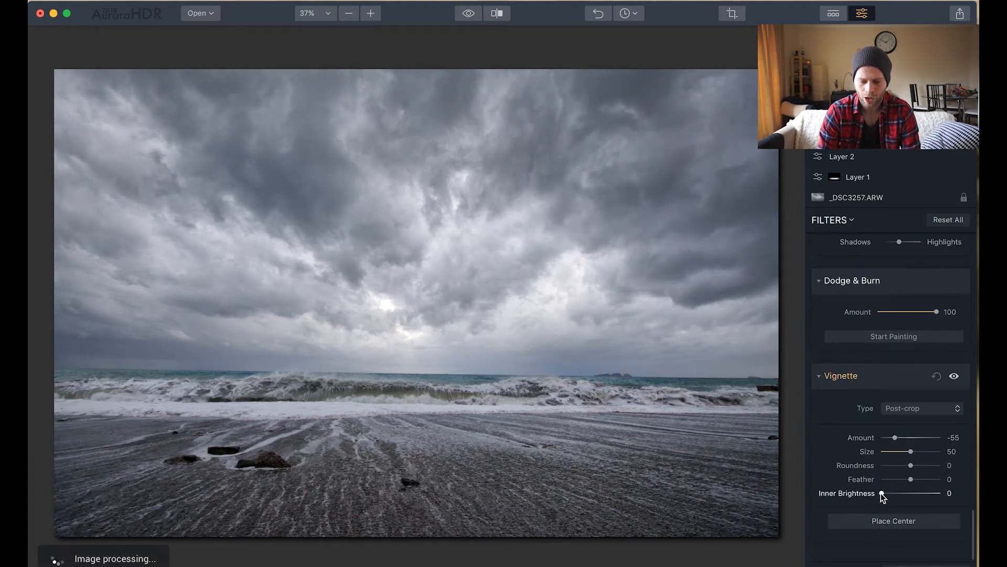
drag(882, 492, 903, 495)
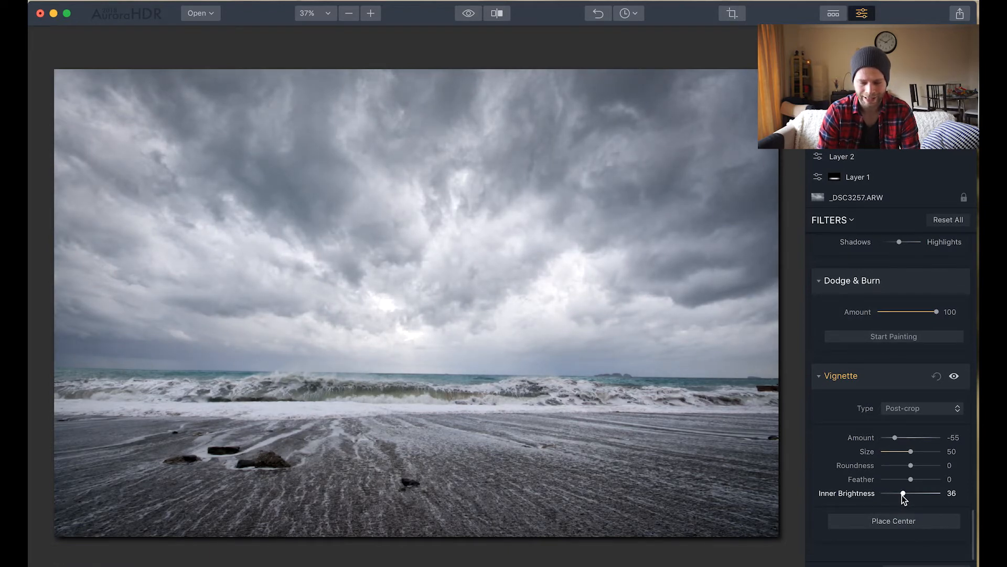
drag(910, 479, 924, 481)
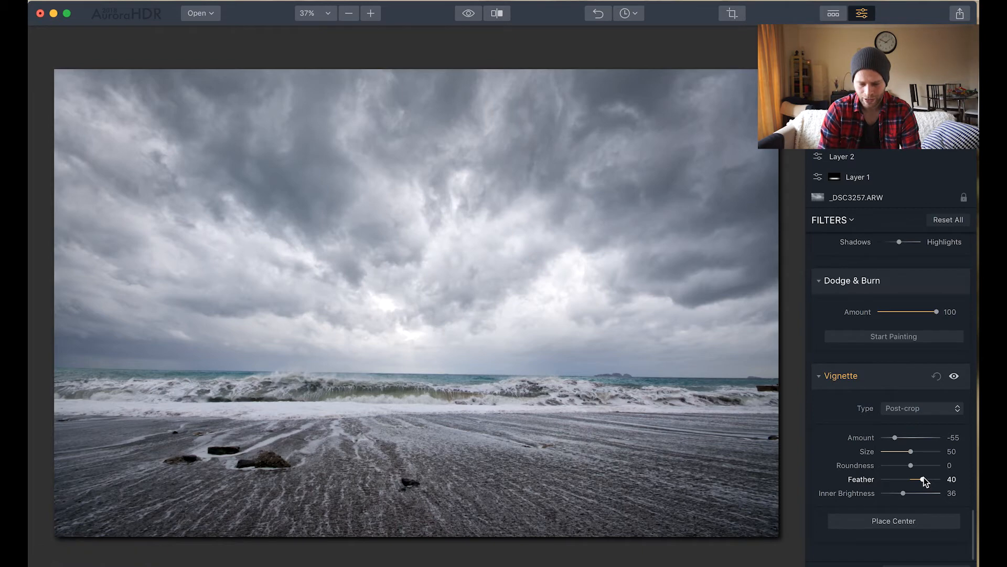
Compare the photo repeatedly with the Layer 5 vignette switched off and on, leaving it on
click(954, 376)
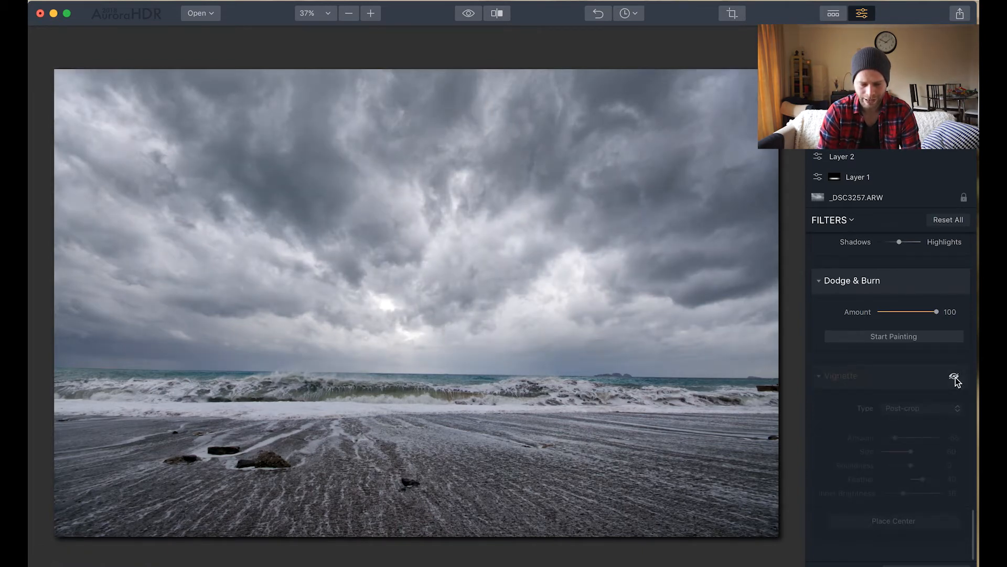
click(954, 376)
click(954, 376)
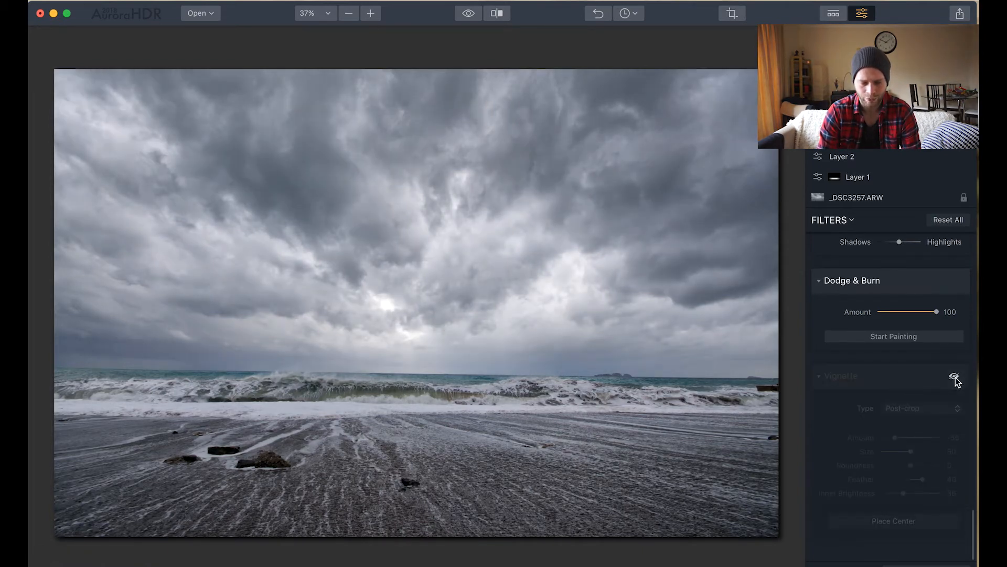
click(955, 376)
click(954, 376)
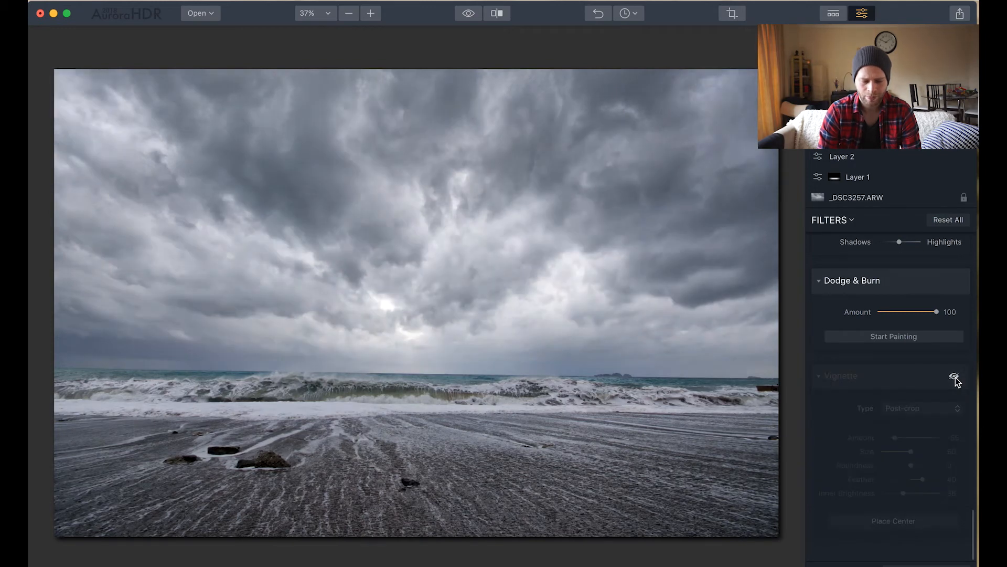
click(954, 376)
click(955, 376)
click(954, 376)
click(955, 376)
click(954, 376)
click(954, 376)
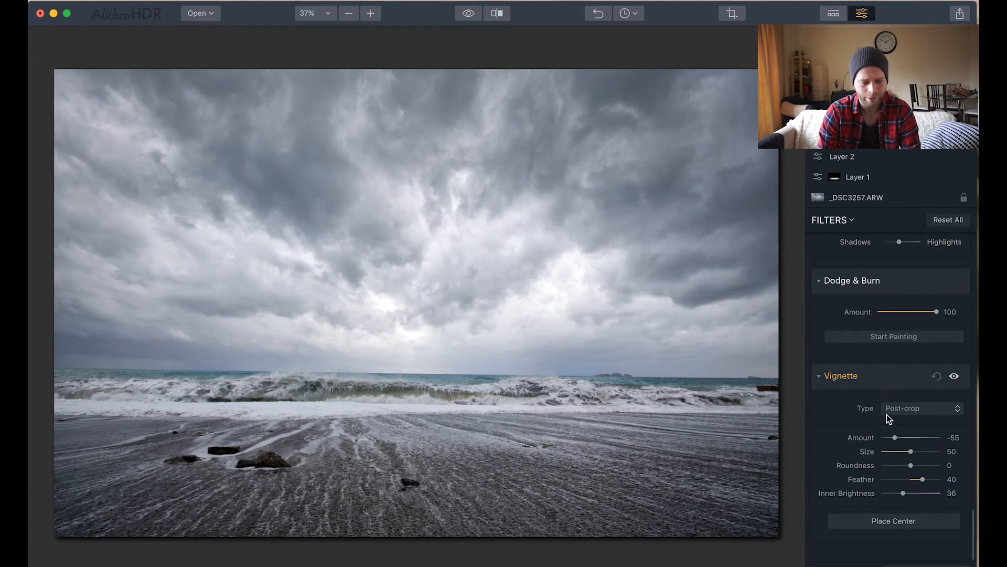
Add a sixth adjustment layer and set its Image Radiance Amount to 15
scroll(887, 415, up, 20)
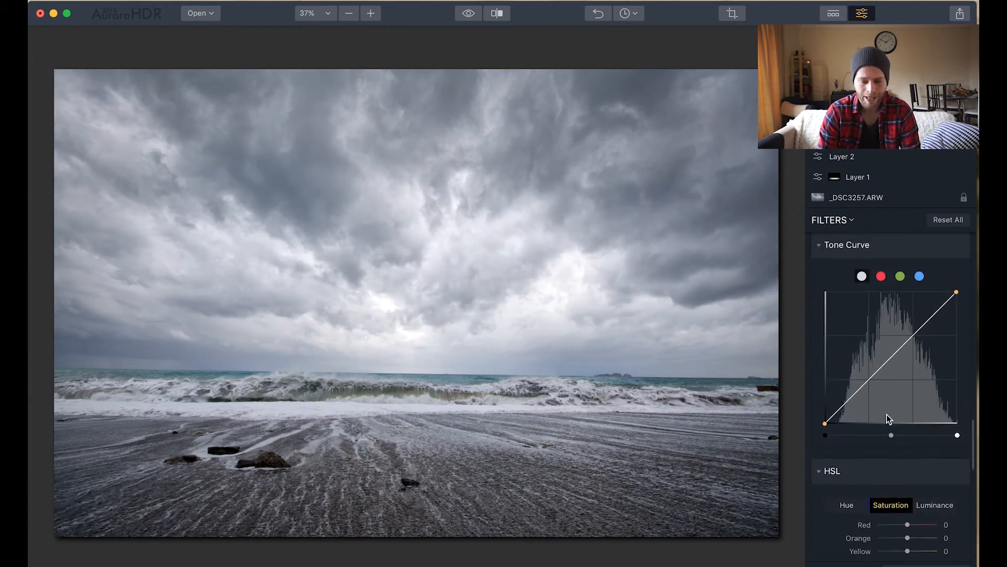
scroll(887, 418, up, 5)
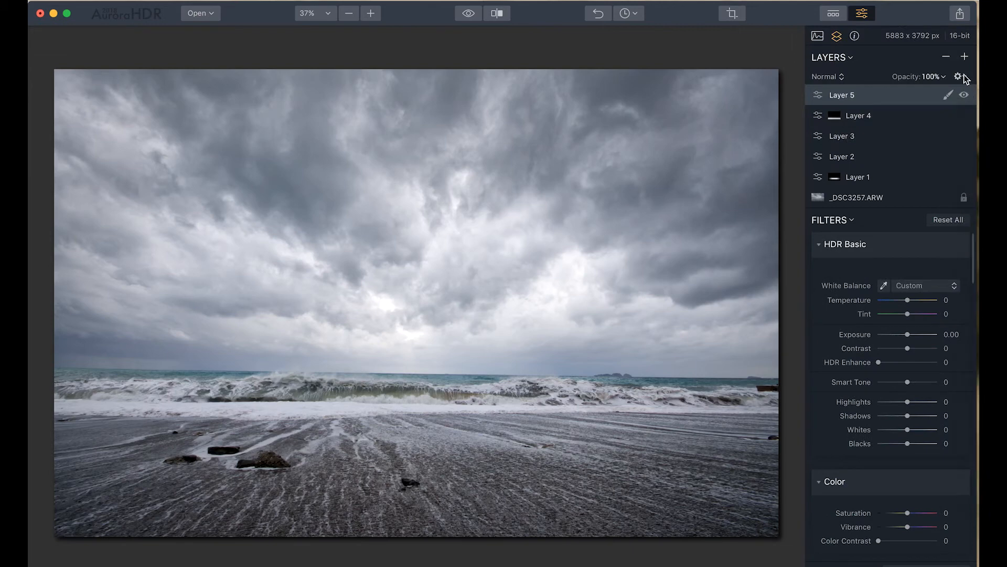
click(965, 59)
click(892, 71)
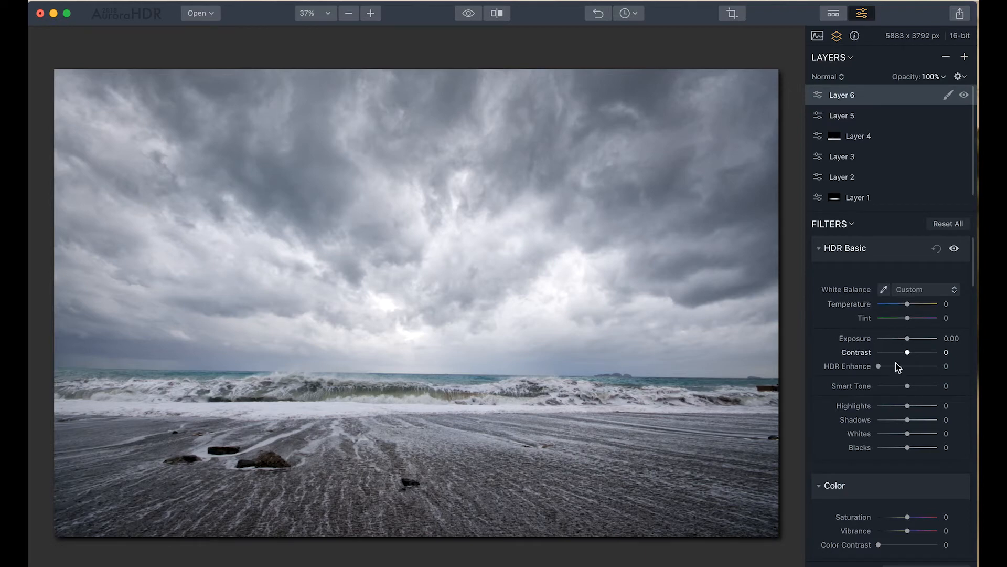
scroll(863, 409, down, 10)
scroll(864, 408, down, 5)
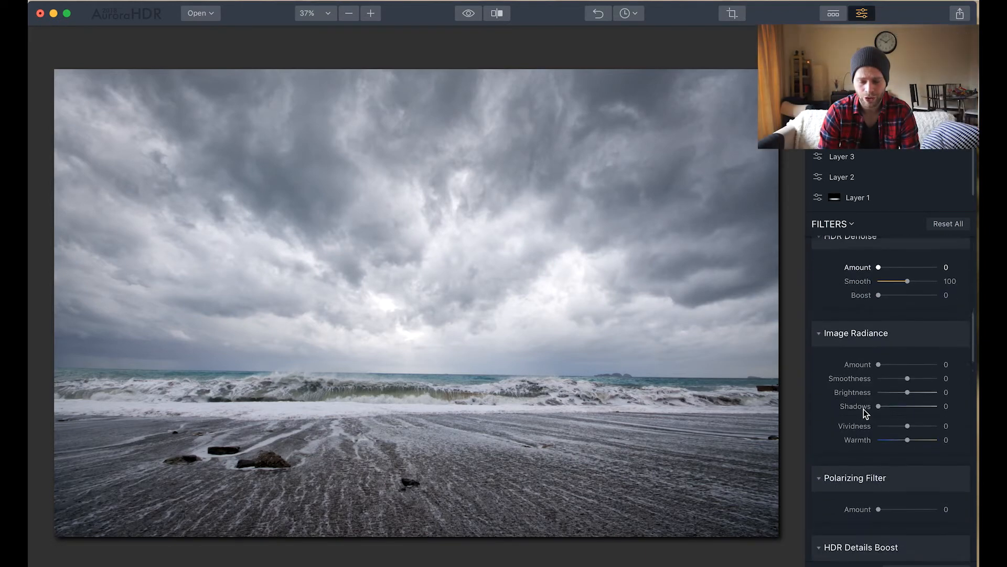
mouse_move(880, 357)
mouse_down()
mouse_move(953, 368)
mouse_move(866, 358)
mouse_move(889, 357)
mouse_up()
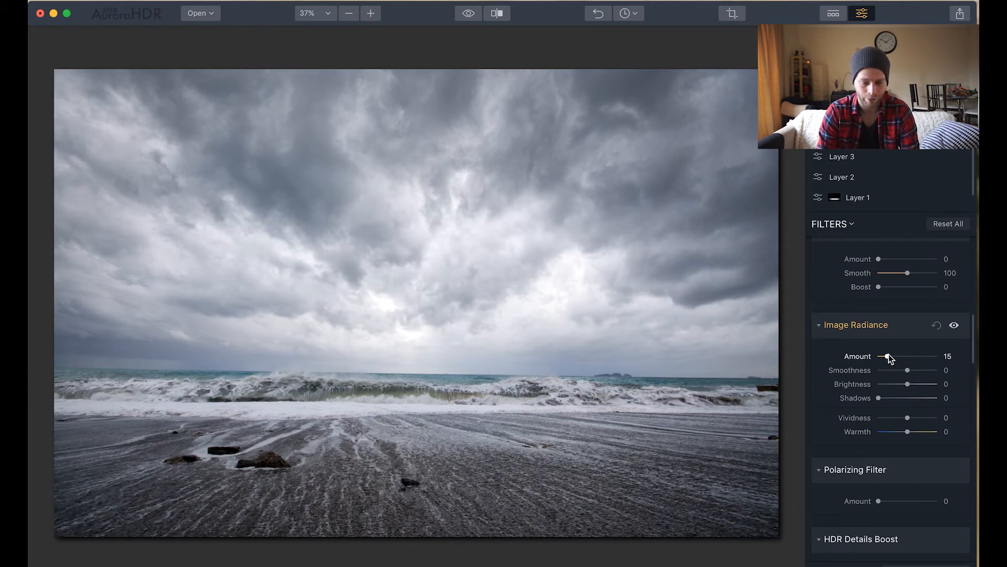
Try a darkening vignette on Layer 6, starting at Amount -55, and reset its Amount to 0
scroll(882, 417, down, 10)
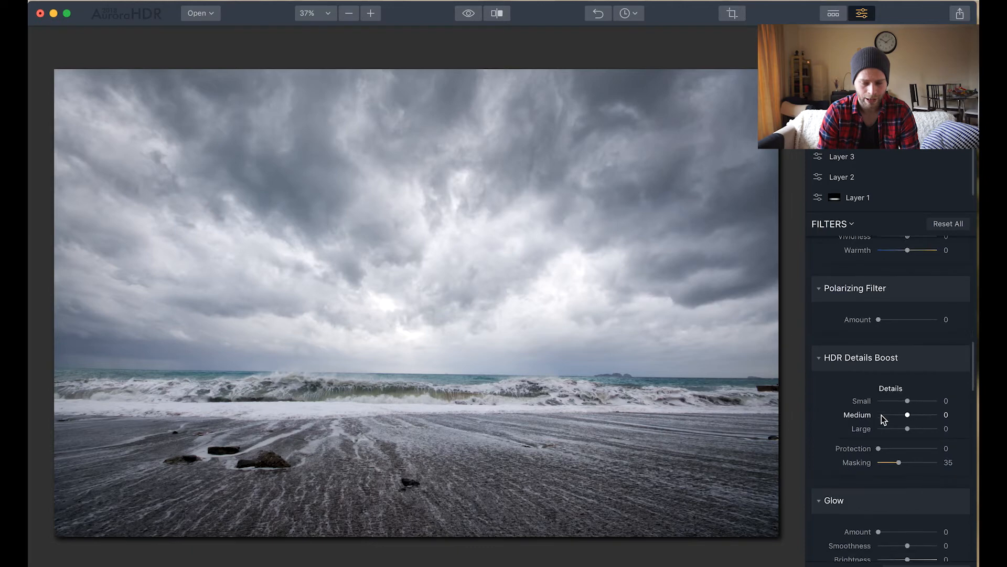
scroll(881, 415, down, 20)
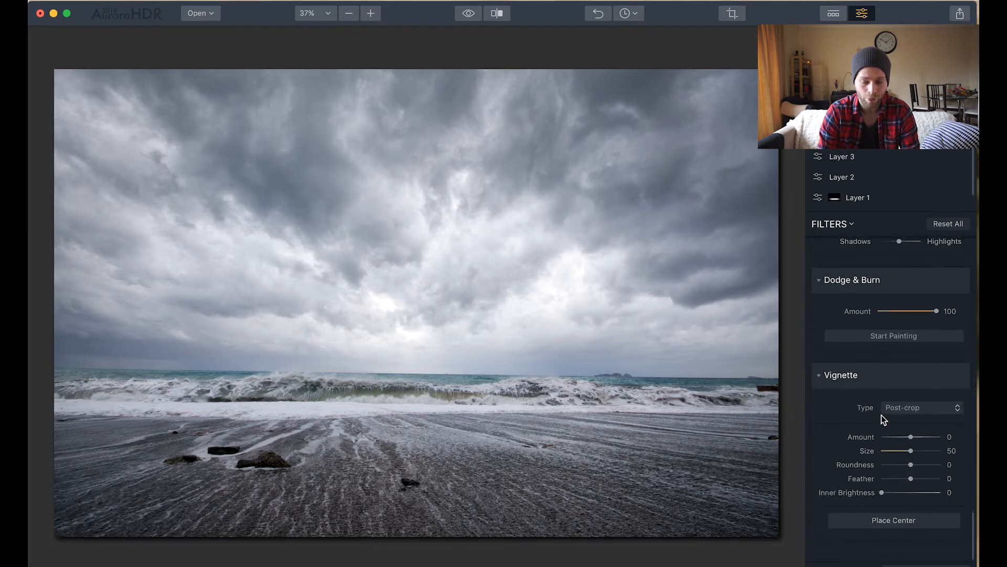
click(895, 437)
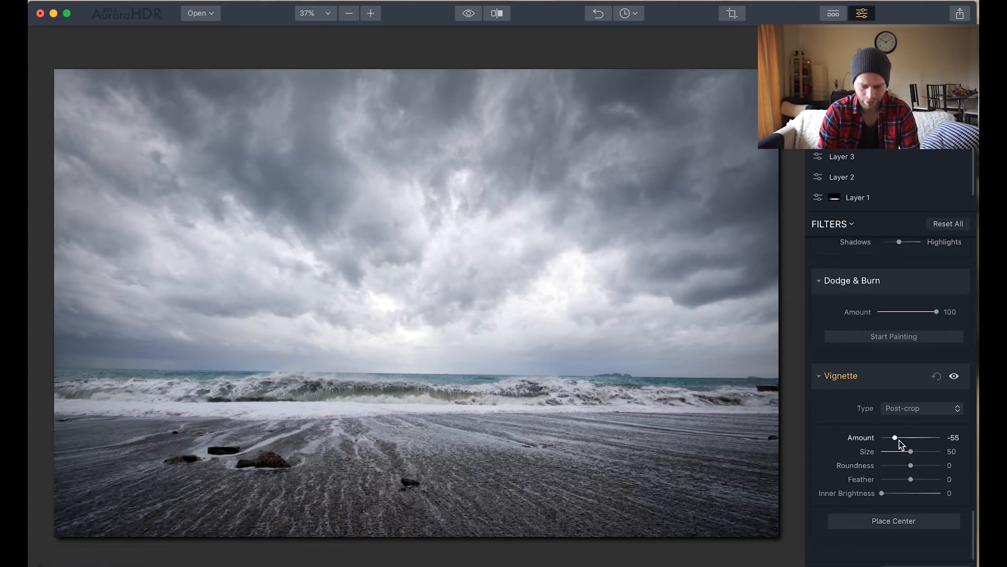
mouse_move(895, 437)
mouse_down()
mouse_move(909, 438)
mouse_move(887, 439)
mouse_up()
double_click(886, 438)
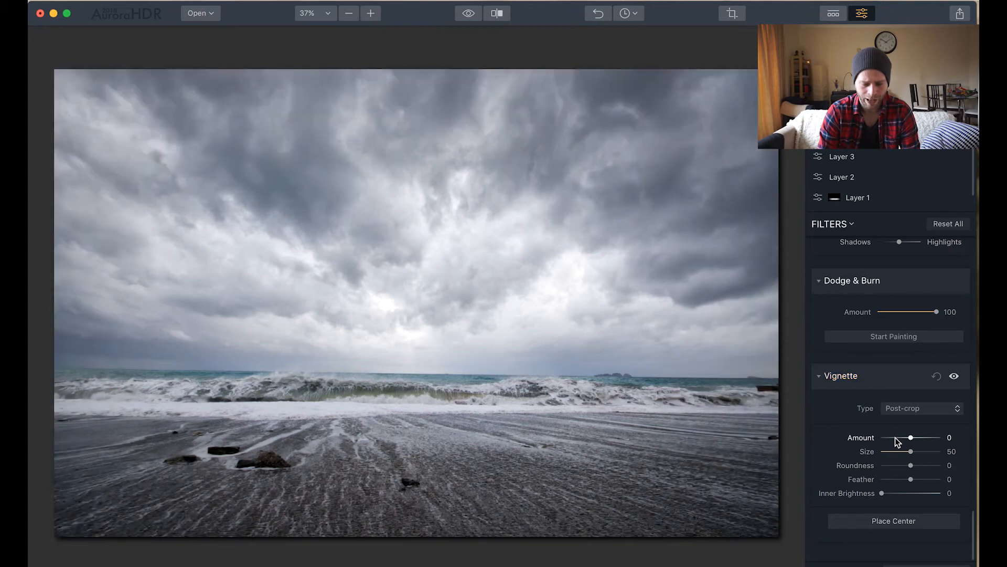
Add a seventh adjustment layer and set its Contrast to -34
scroll(896, 404, up, 15)
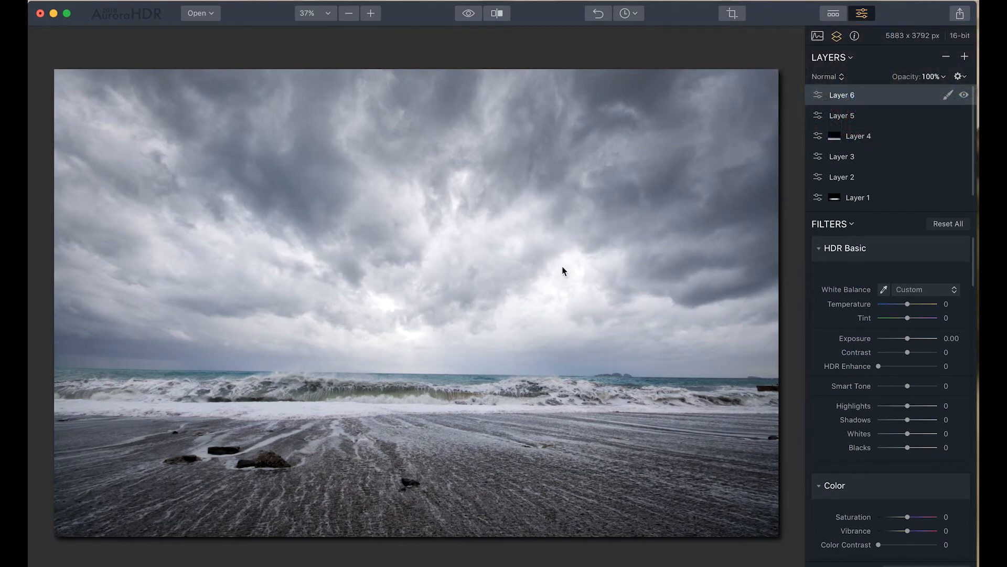
click(964, 56)
click(913, 69)
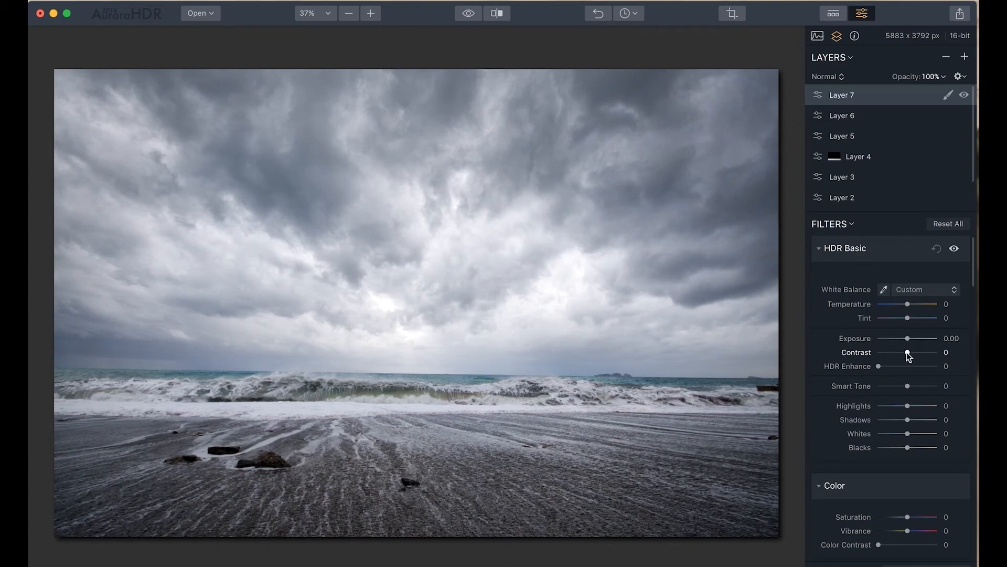
drag(907, 352, 896, 352)
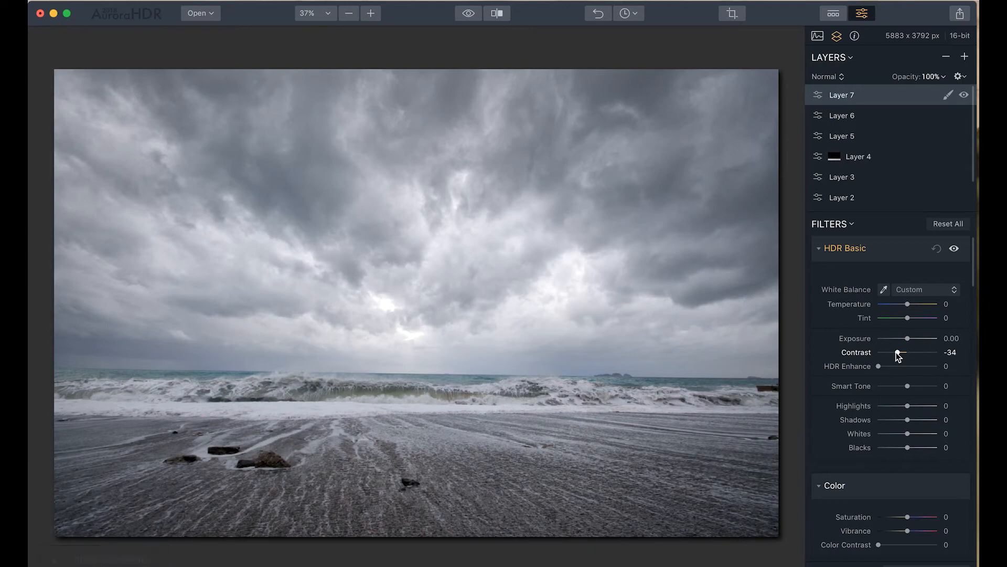
Apply a gradient mask to Layer 7 that limits the contrast reduction to the sky, checking it with the layer hidden and shown
click(948, 95)
click(898, 137)
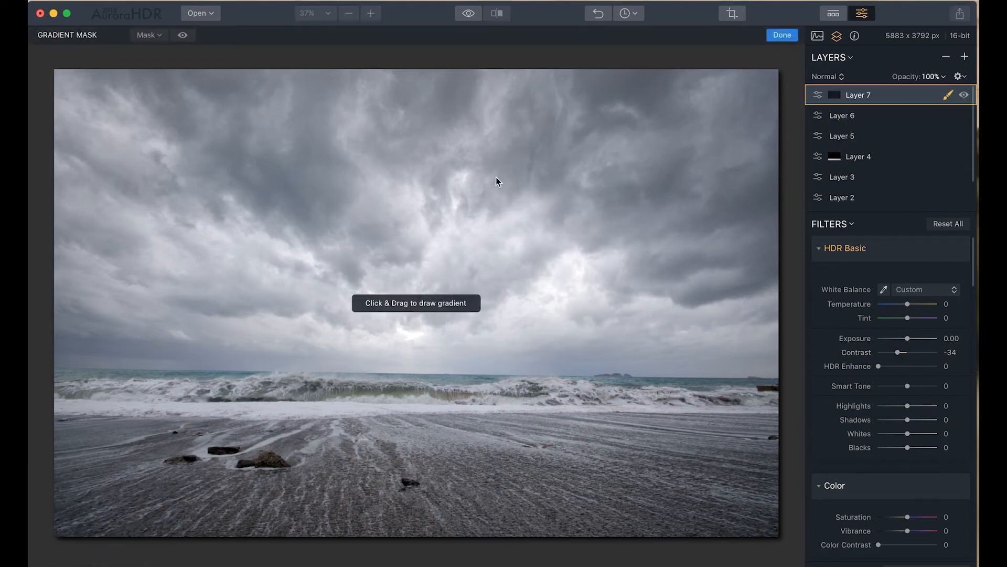
mouse_move(406, 245)
mouse_down()
mouse_move(407, 405)
mouse_move(406, 388)
mouse_up()
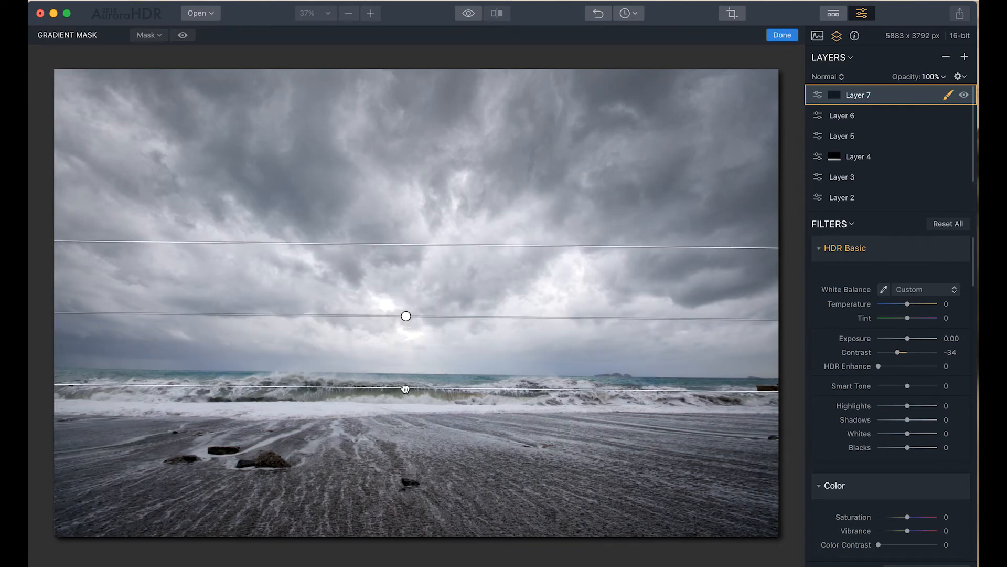
drag(406, 316, 427, 283)
click(782, 34)
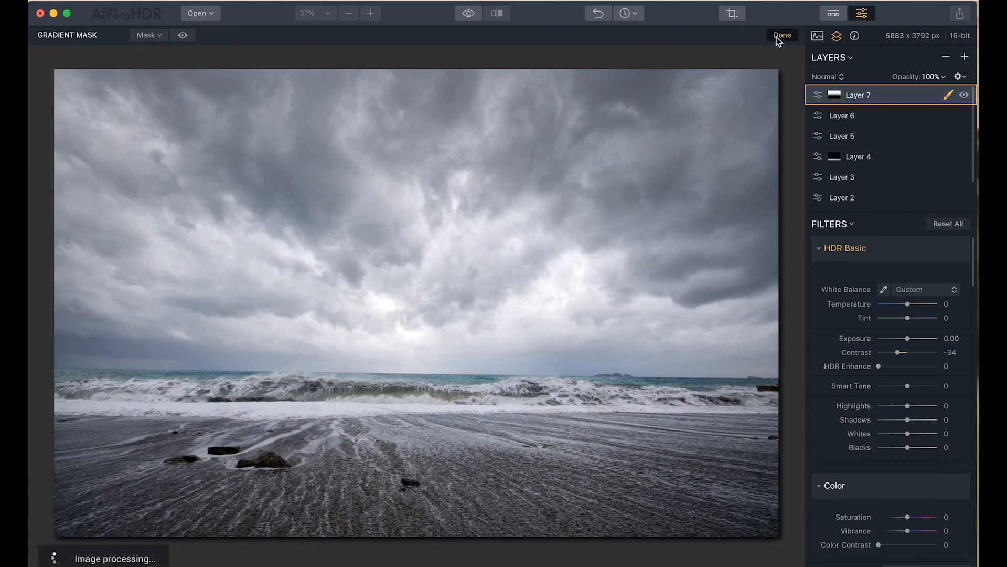
click(963, 97)
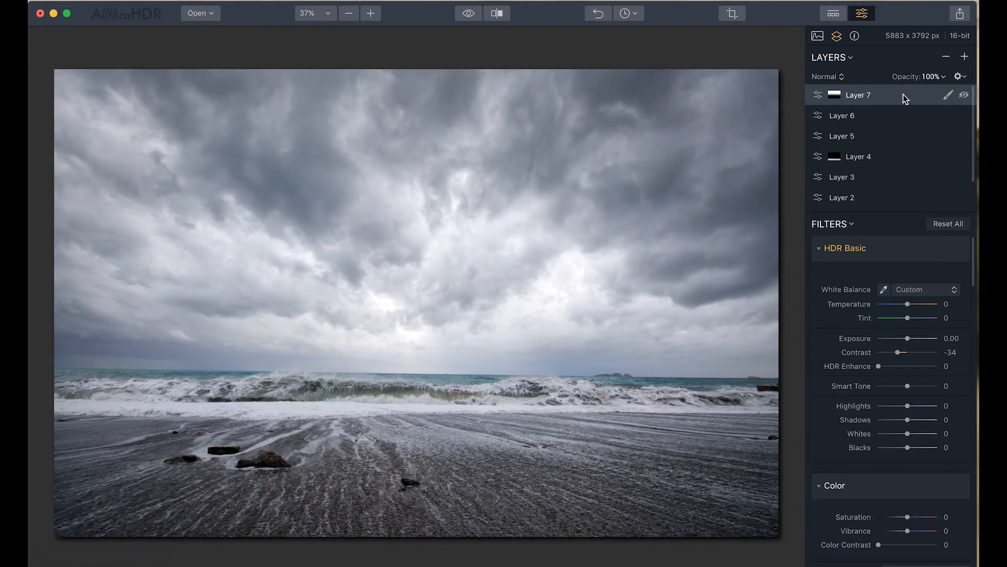
click(964, 97)
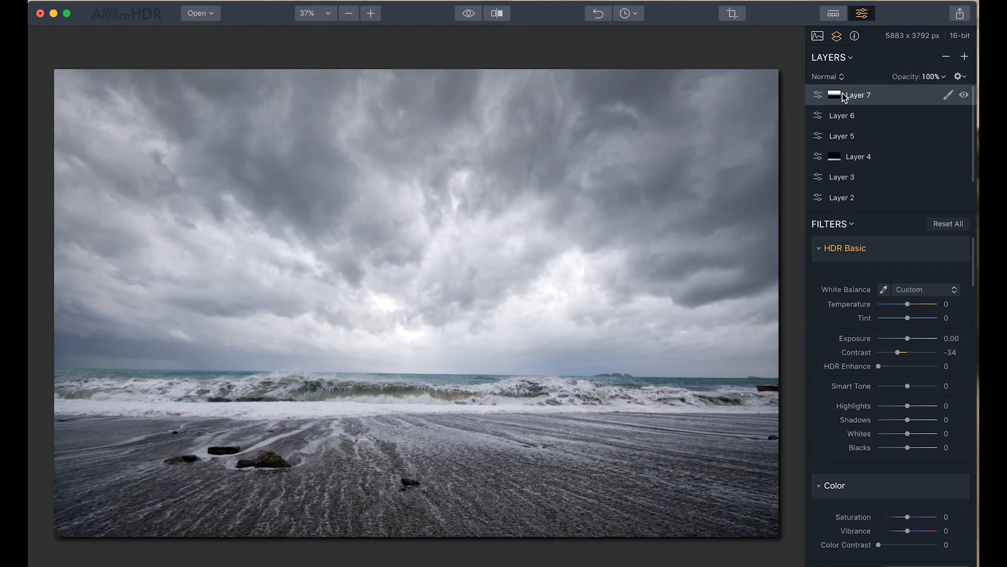
Add an eighth adjustment layer with a vignette of Amount -44, Feather 48 and Inner Brightness 21
click(966, 56)
click(876, 73)
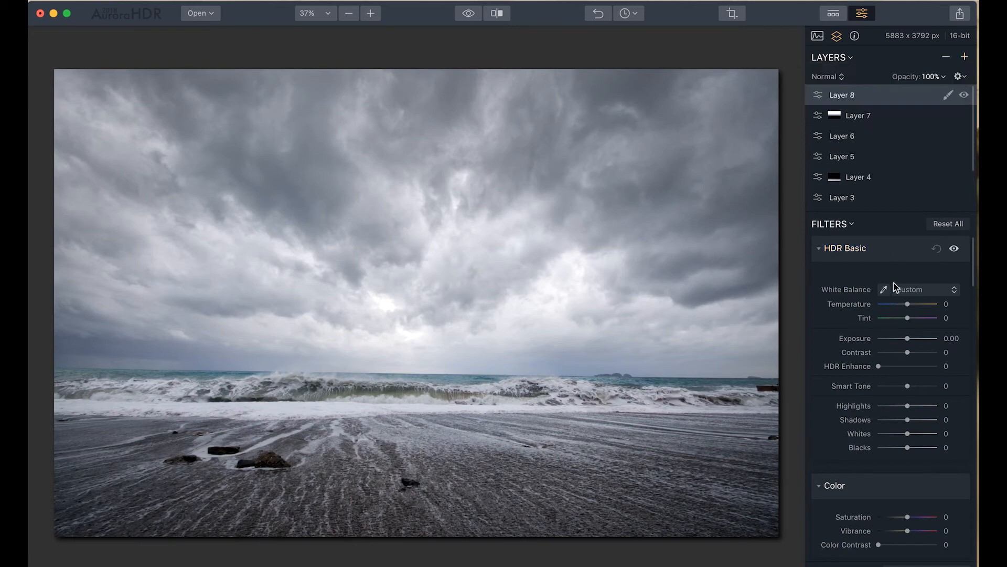
scroll(894, 322, down, 15)
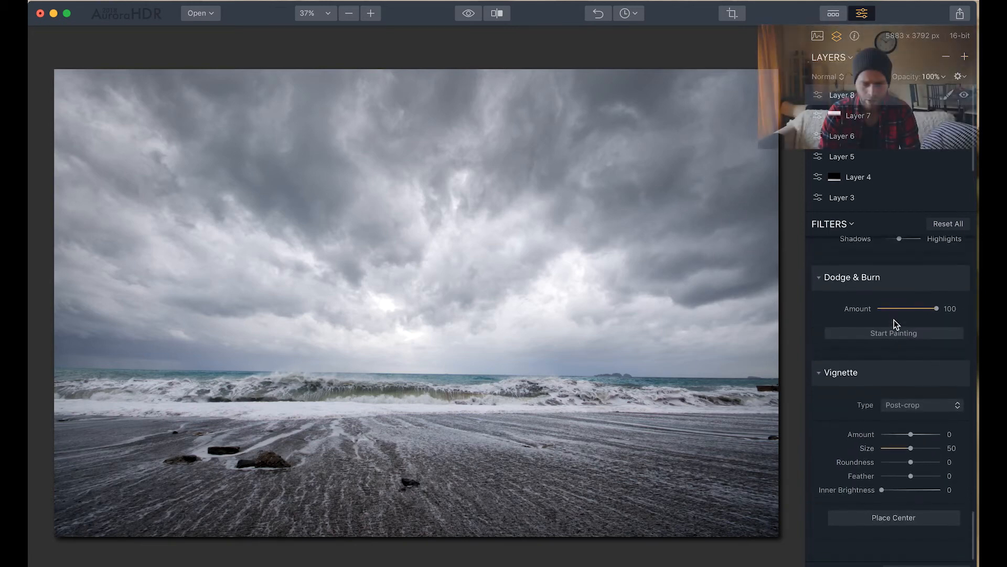
click(893, 437)
drag(910, 478, 926, 480)
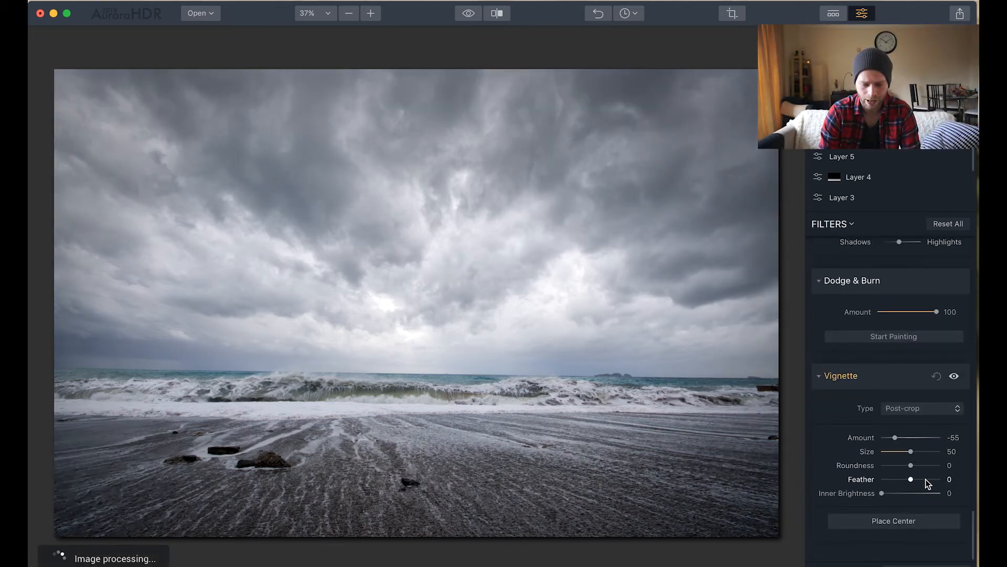
drag(895, 436, 898, 436)
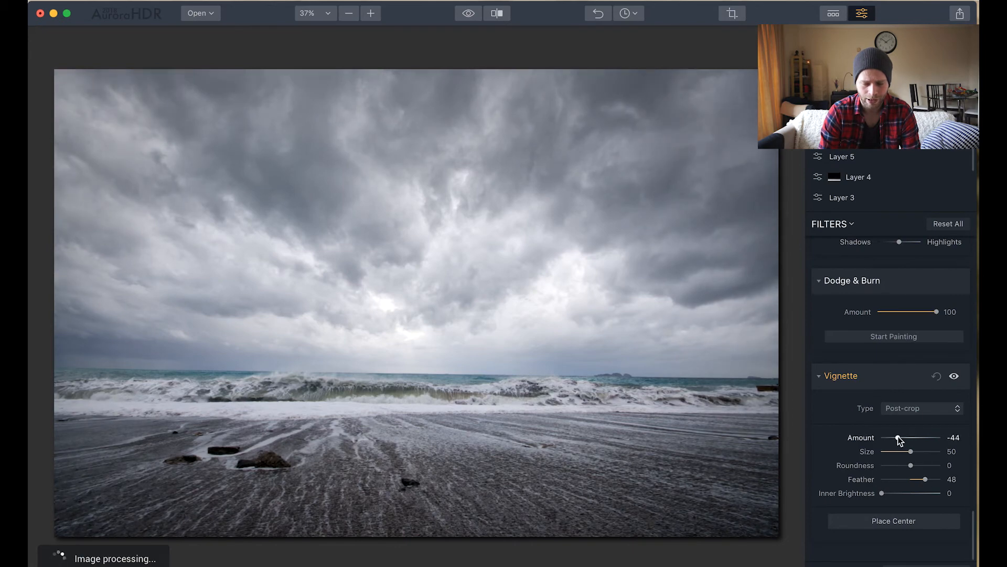
drag(882, 493, 895, 495)
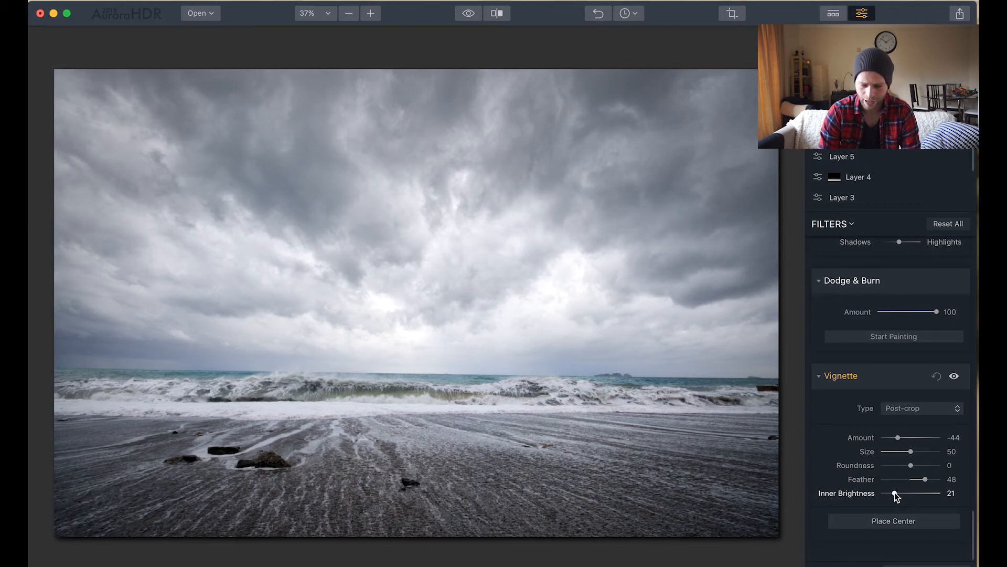
Set Layer 8's Highlights to -18 and display the original photo for comparison
scroll(899, 339, up, 10)
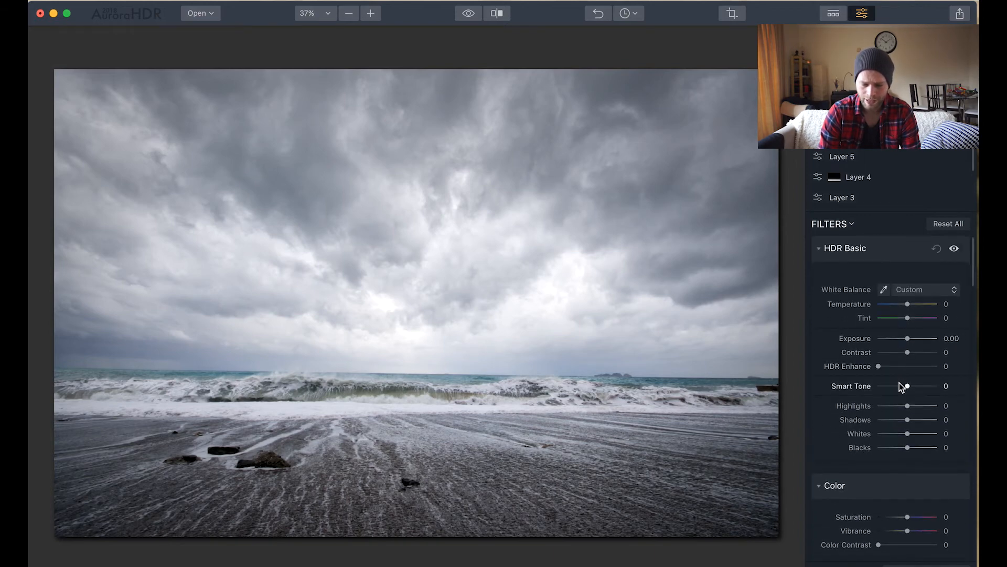
drag(906, 404, 901, 404)
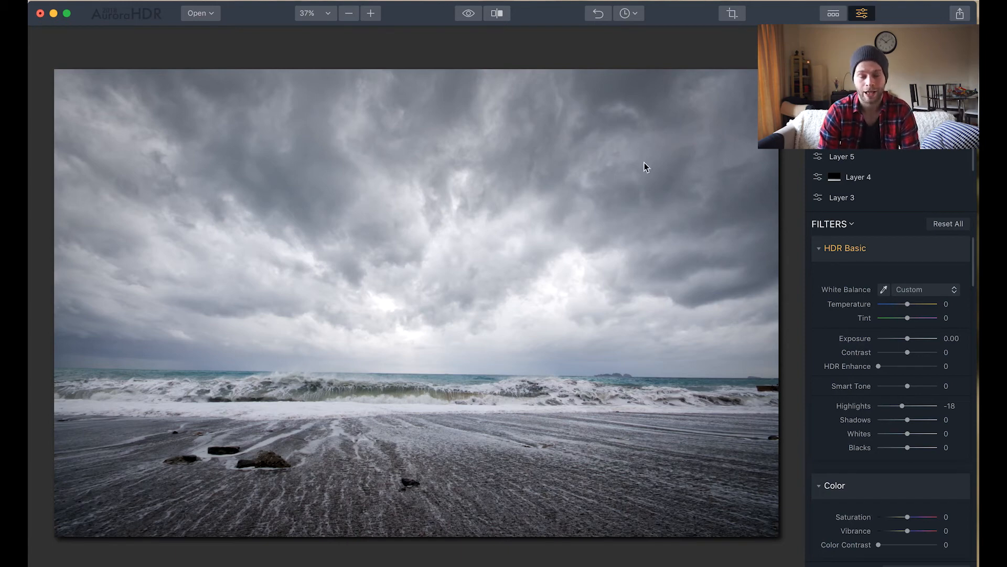
click(469, 15)
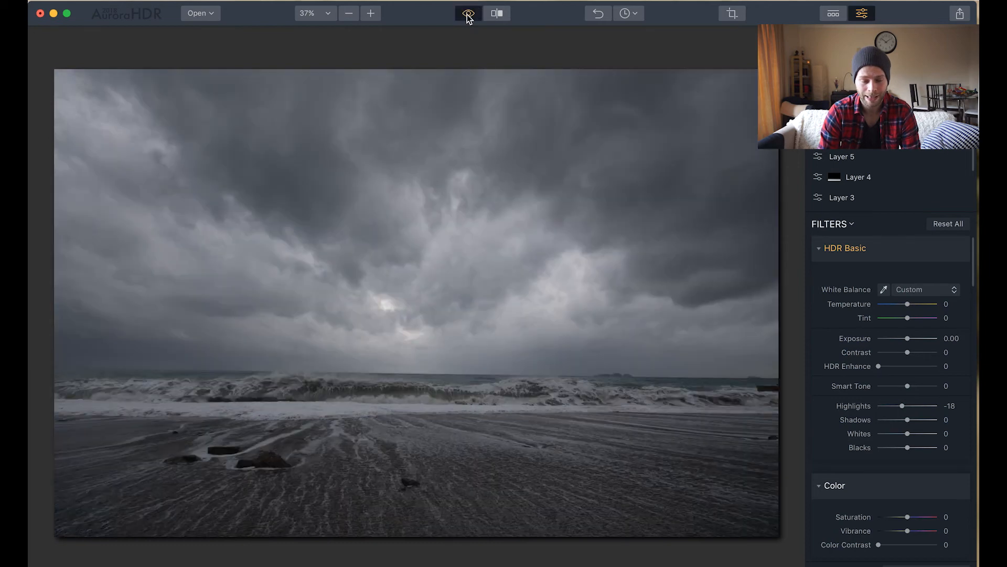
Compare the edited seascape with the original, sweeping the split before/after divider across the image and closing the comparison
click(468, 15)
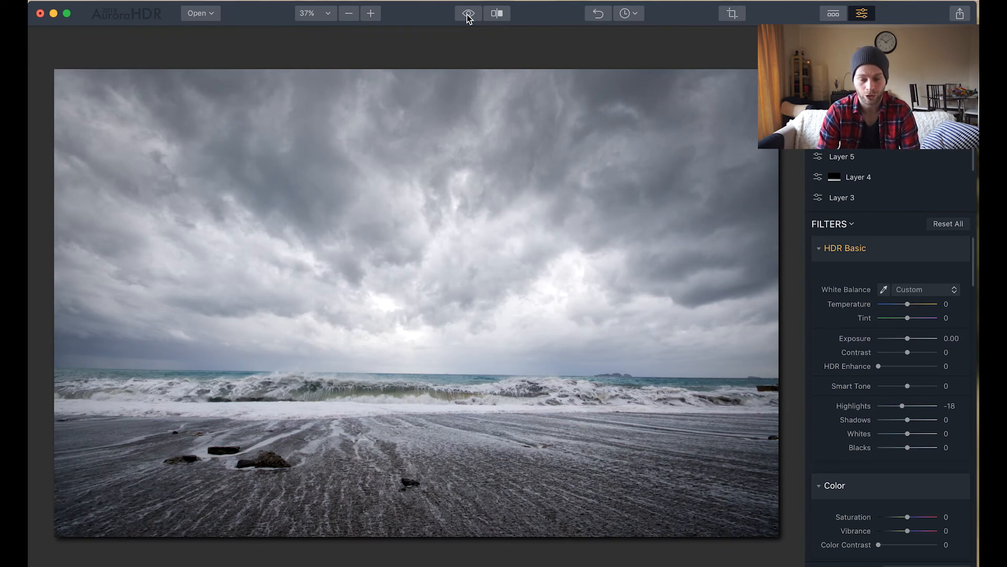
click(491, 14)
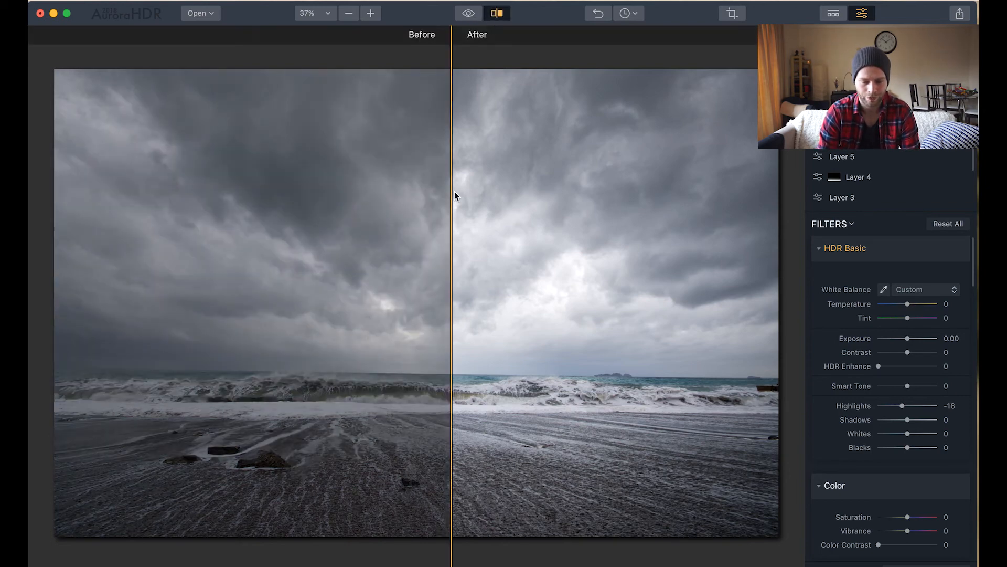
drag(452, 191, 47, 207)
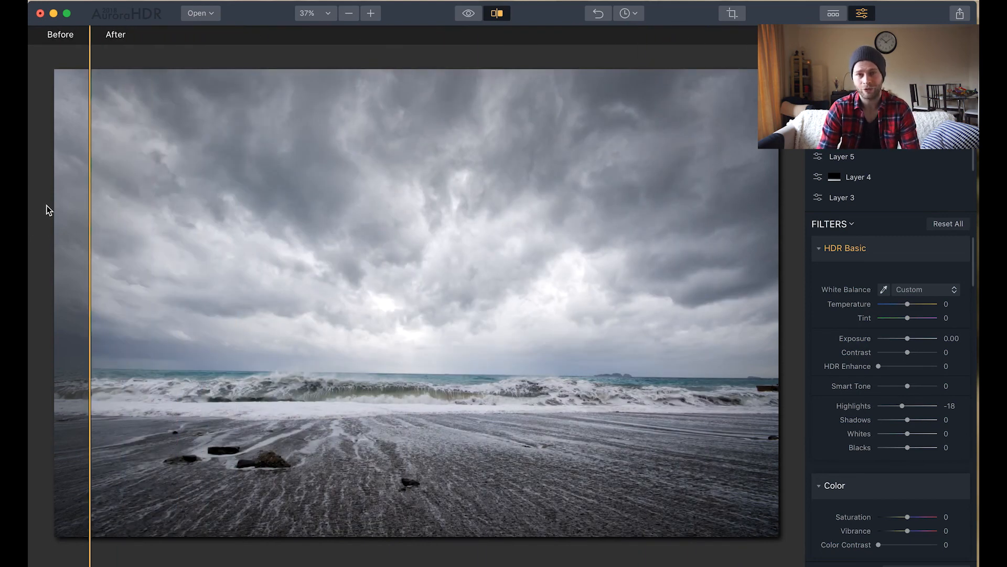
click(499, 14)
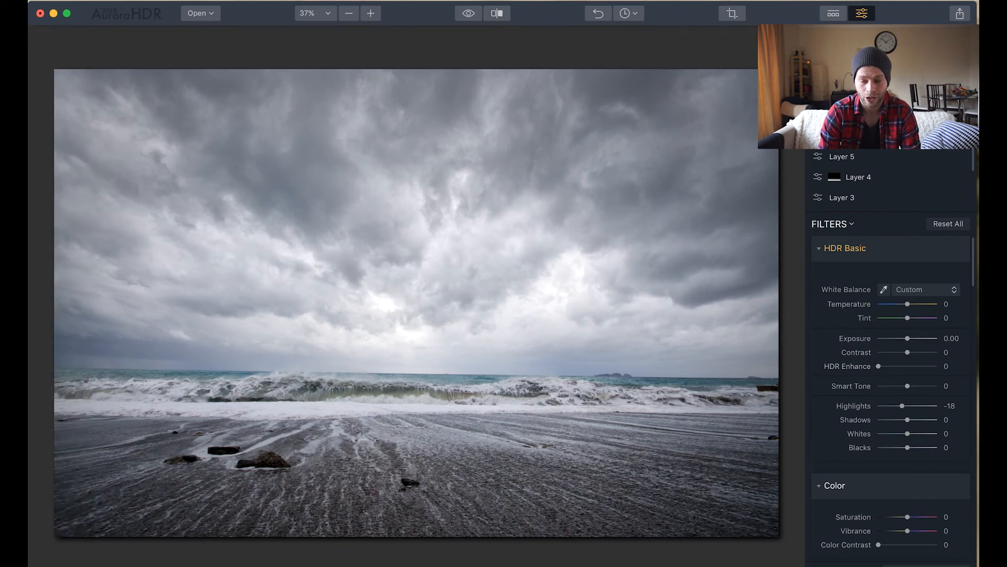
Add a ninth adjustment layer and raise its Exposure to 0.63
click(960, 115)
drag(908, 338, 911, 338)
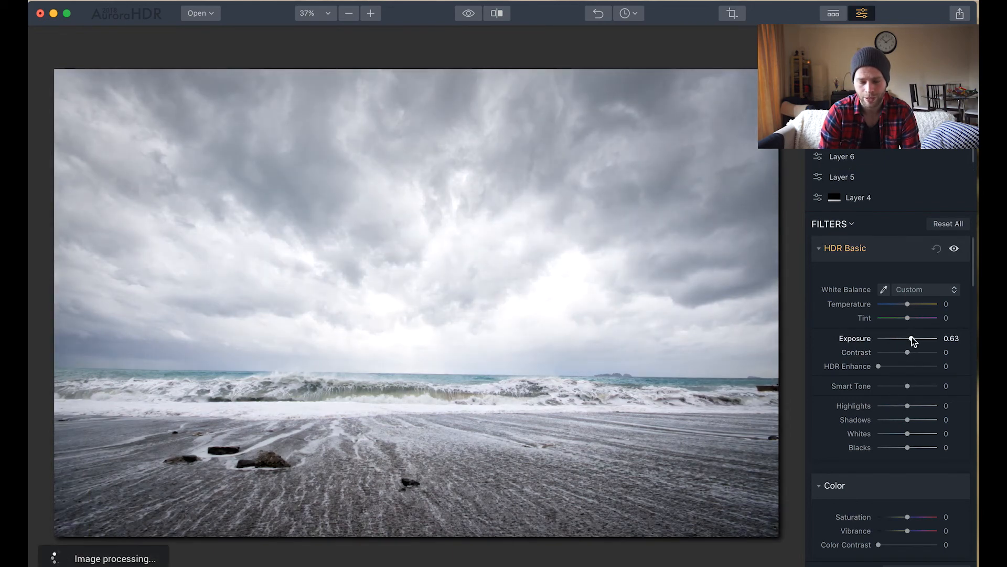
Brush a mask for the new layer with a size 214 painting brush, limiting the exposure boost to the beach along the photo's lower edge
click(938, 112)
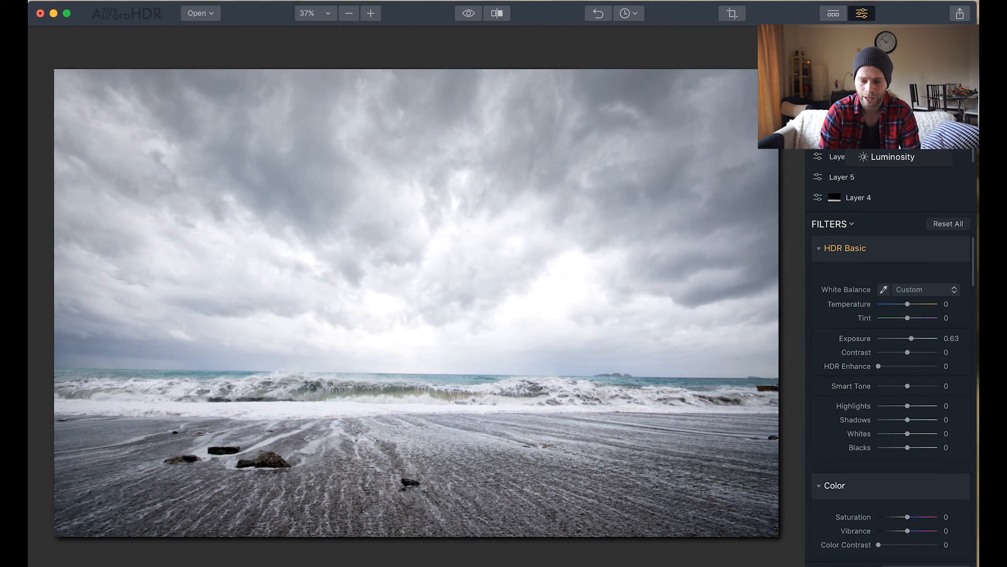
click(915, 117)
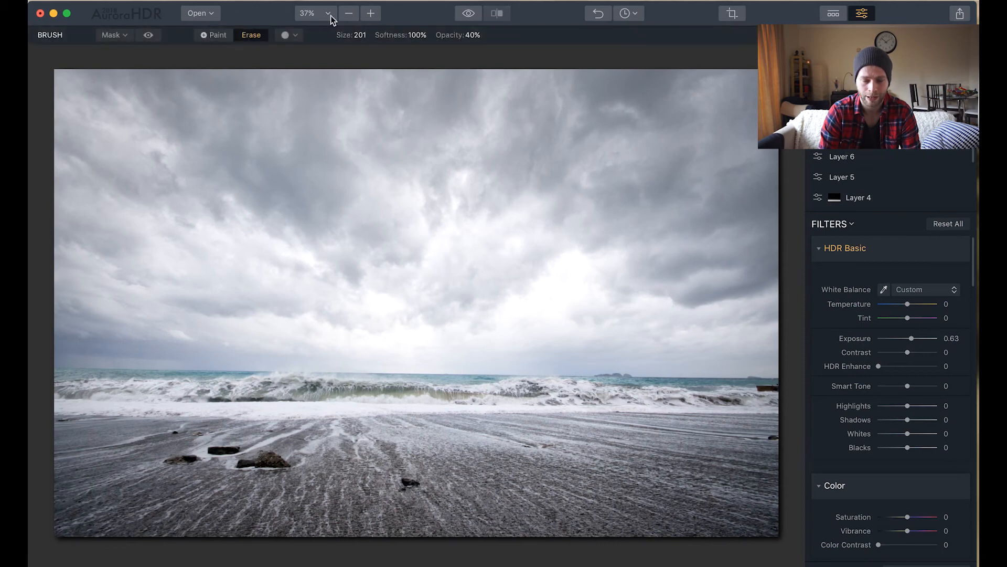
click(218, 34)
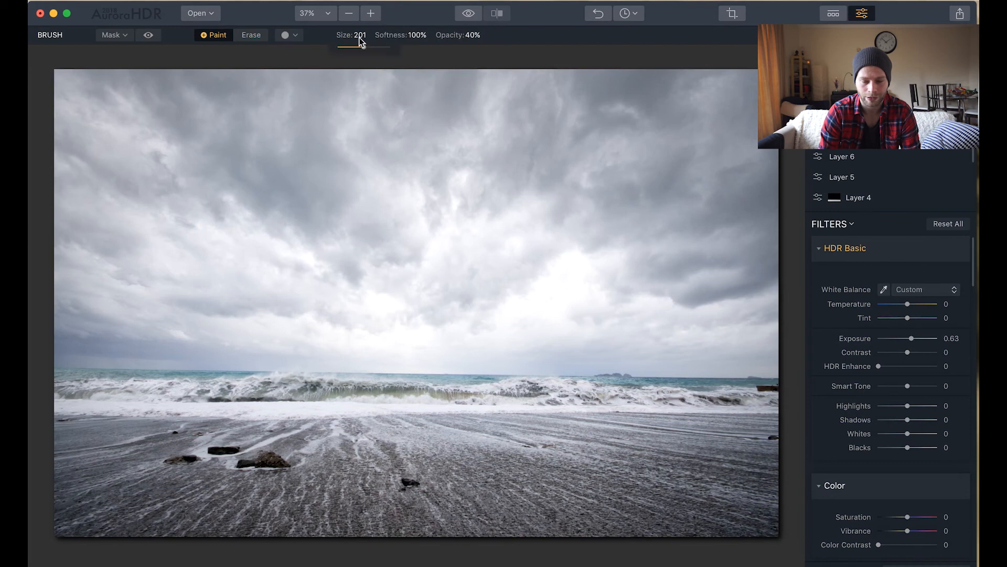
drag(364, 47, 365, 47)
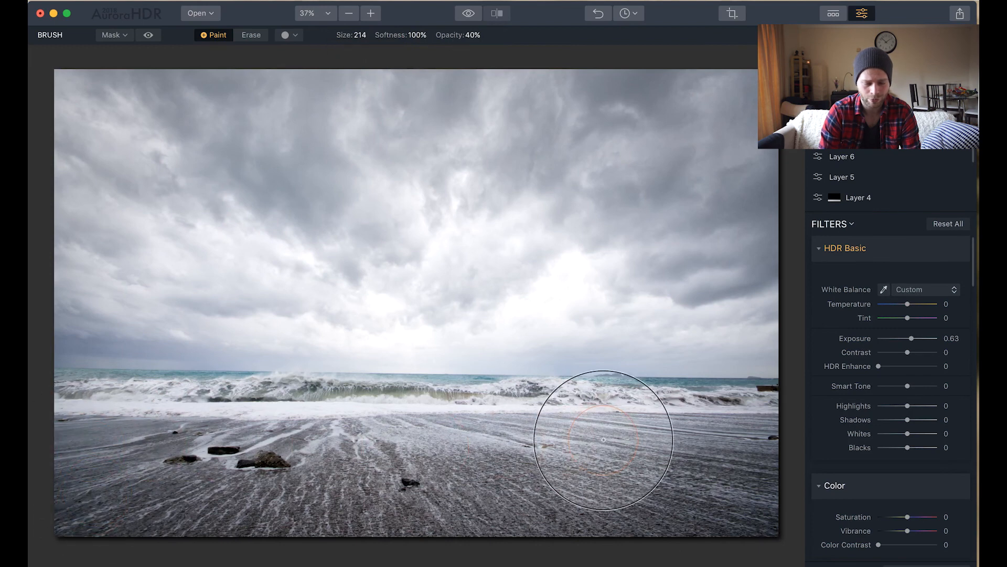
mouse_move(202, 480)
mouse_down()
mouse_move(303, 467)
mouse_move(130, 437)
mouse_move(550, 437)
mouse_move(302, 451)
mouse_move(568, 451)
mouse_move(236, 457)
mouse_move(193, 480)
mouse_move(600, 499)
mouse_move(211, 499)
mouse_move(331, 518)
mouse_move(590, 525)
mouse_move(241, 482)
mouse_move(200, 495)
mouse_move(97, 495)
mouse_up()
mouse_move(30, 499)
mouse_down()
mouse_move(260, 521)
mouse_move(30, 521)
mouse_move(652, 499)
mouse_move(770, 528)
mouse_up()
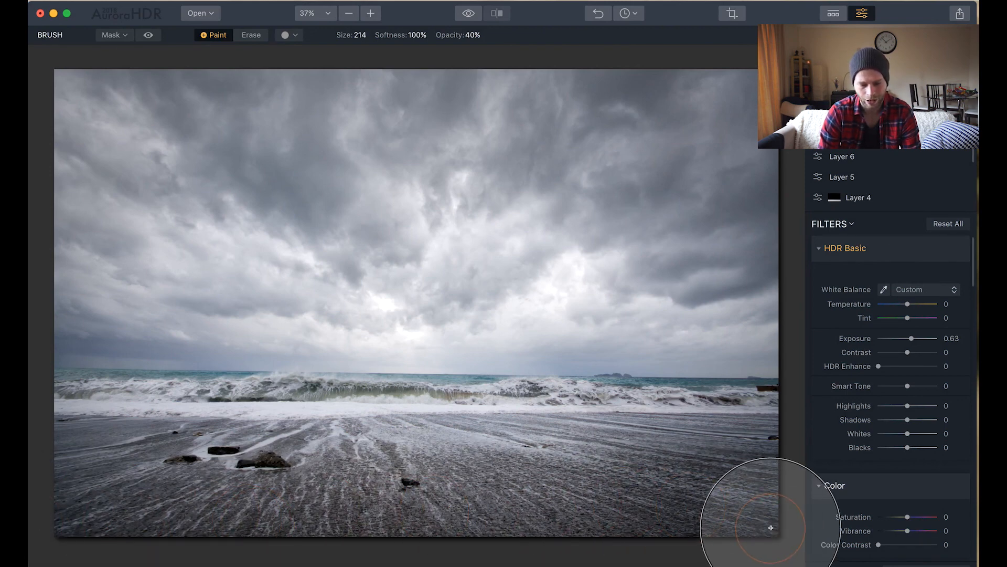